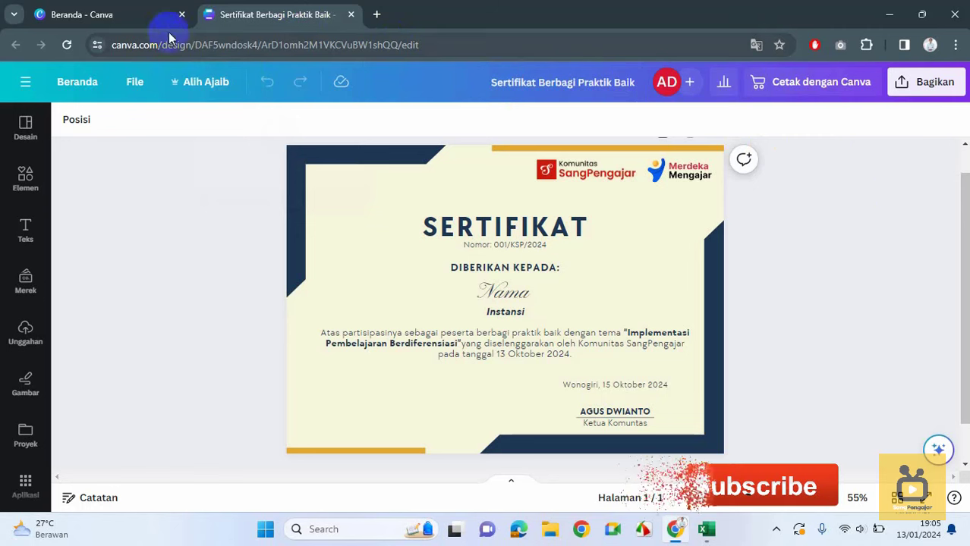
# - Go to the Canva home page and clear the existing text from the design search
pyautogui.click(87, 16)
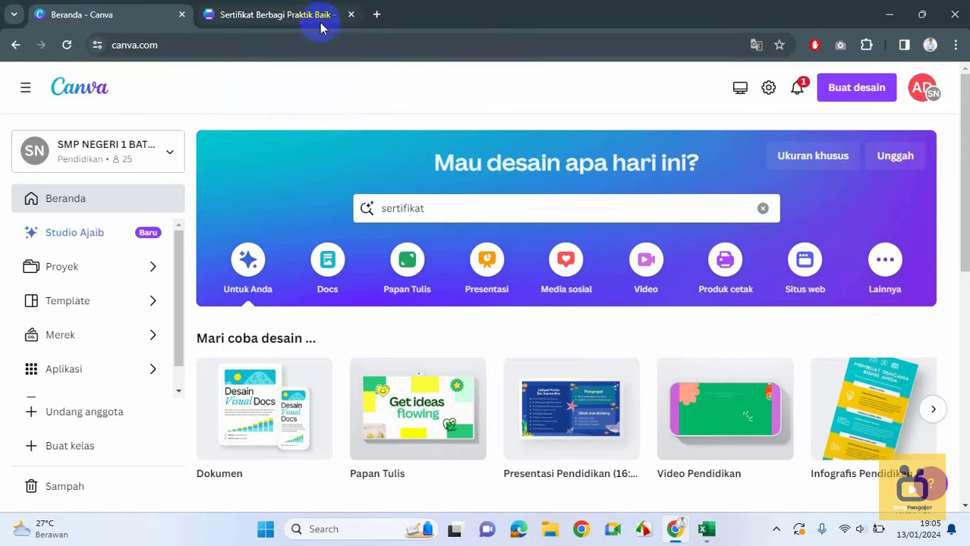
pyautogui.moveTo(961, 90)
pyautogui.mouseDown()
pyautogui.moveTo(962, 173)
pyautogui.moveTo(962, 105)
pyautogui.mouseUp()
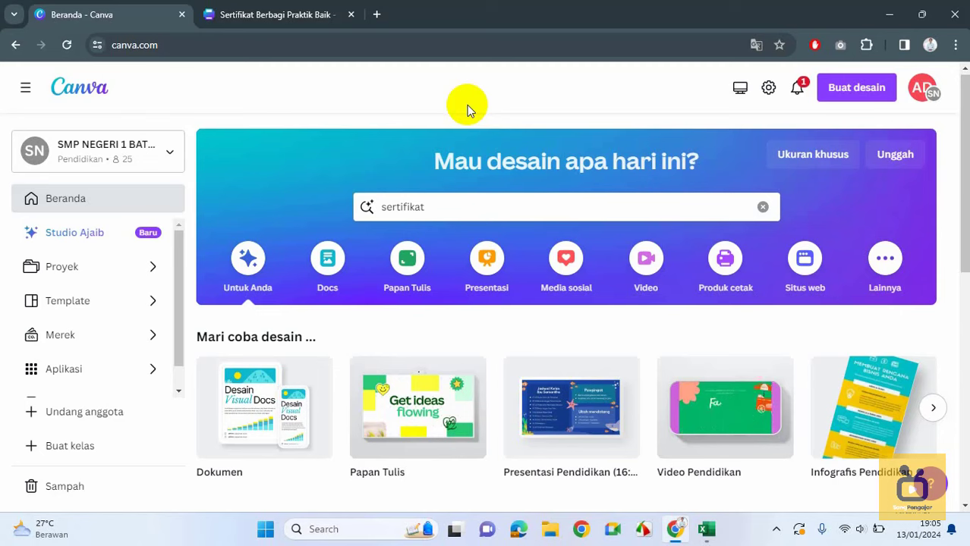
pyautogui.moveTo(959, 147)
pyautogui.mouseDown()
pyautogui.moveTo(965, 220)
pyautogui.moveTo(954, 160)
pyautogui.mouseUp()
pyautogui.click(764, 206)
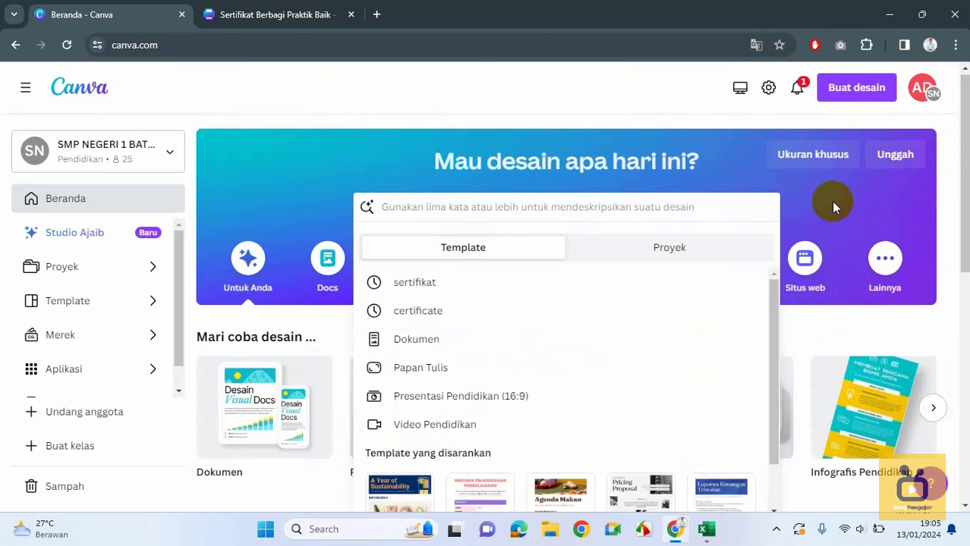
pyautogui.click(837, 201)
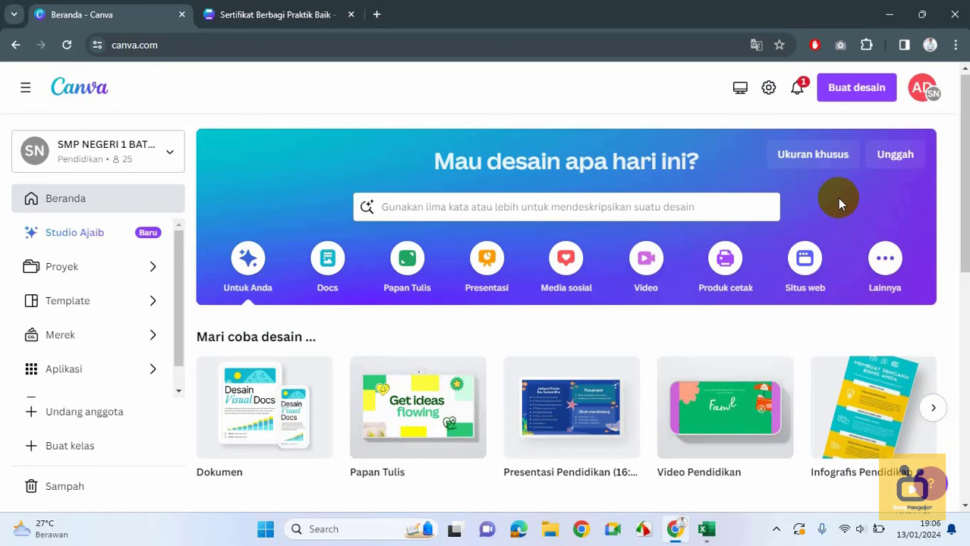
# - Search Canva's templates for "sertifikat"
pyautogui.moveTo(965, 122)
pyautogui.mouseDown()
pyautogui.moveTo(965, 143)
pyautogui.moveTo(963, 125)
pyautogui.mouseUp()
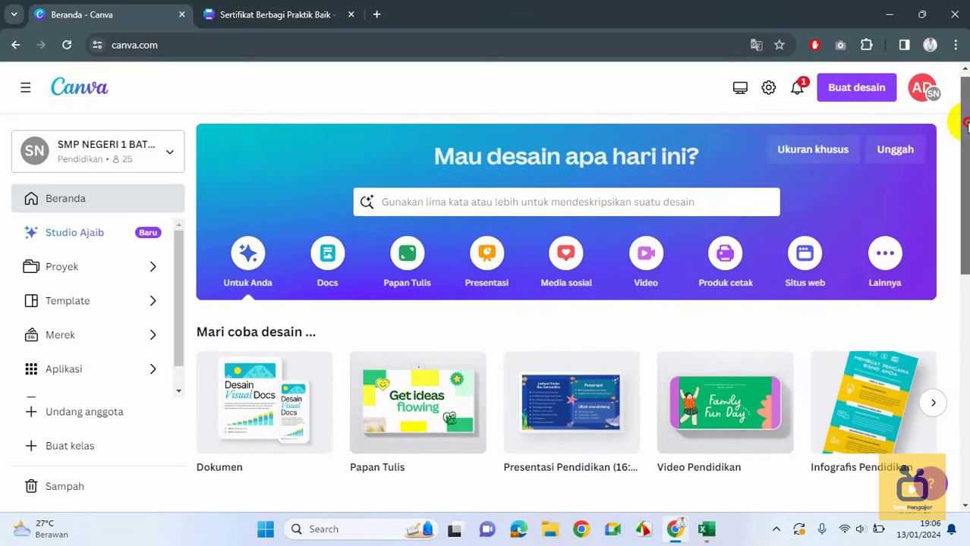
pyautogui.click(564, 203)
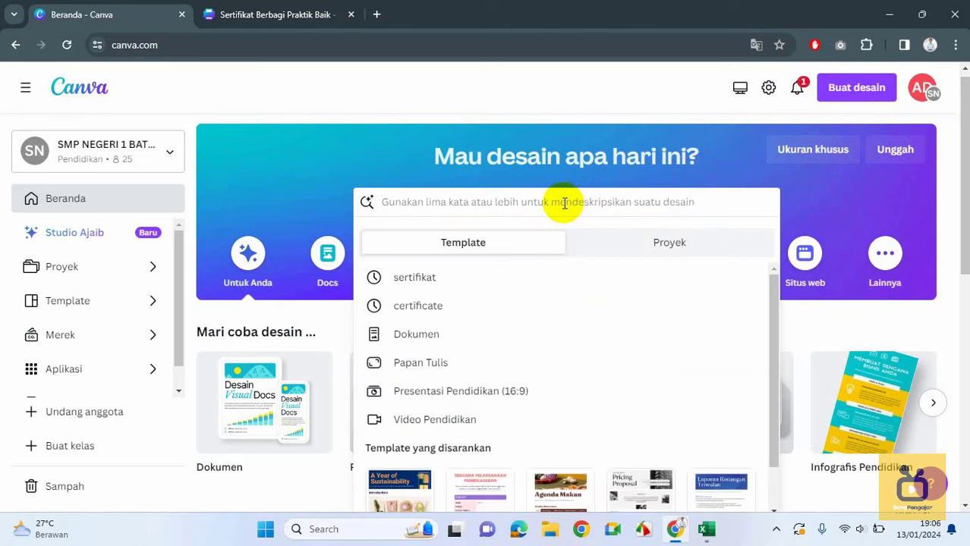
pyautogui.write('sert')
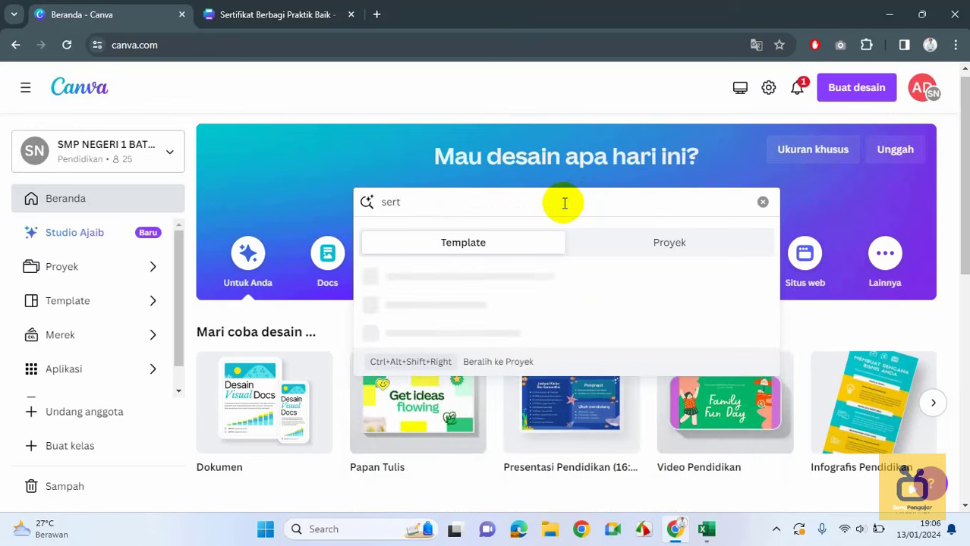
pyautogui.write('ifikat')
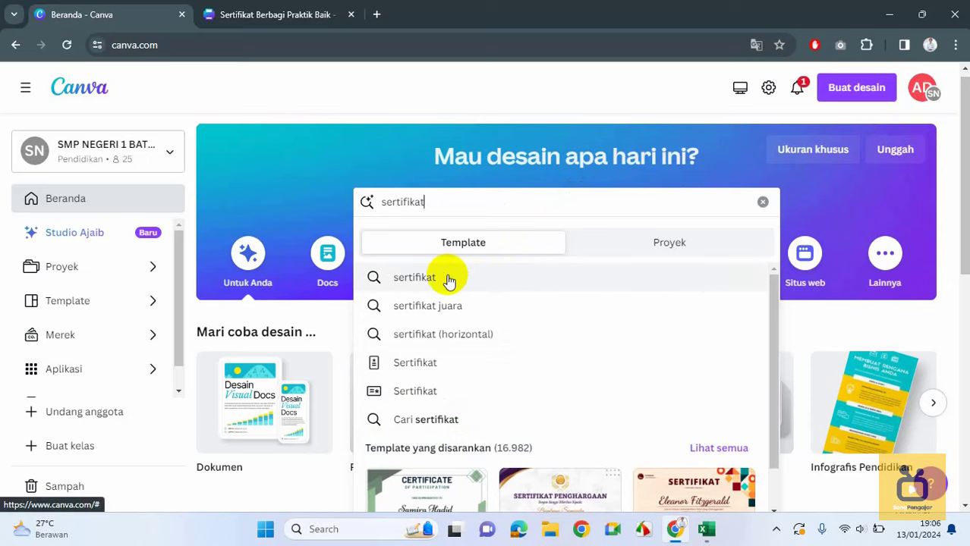
pyautogui.click(449, 279)
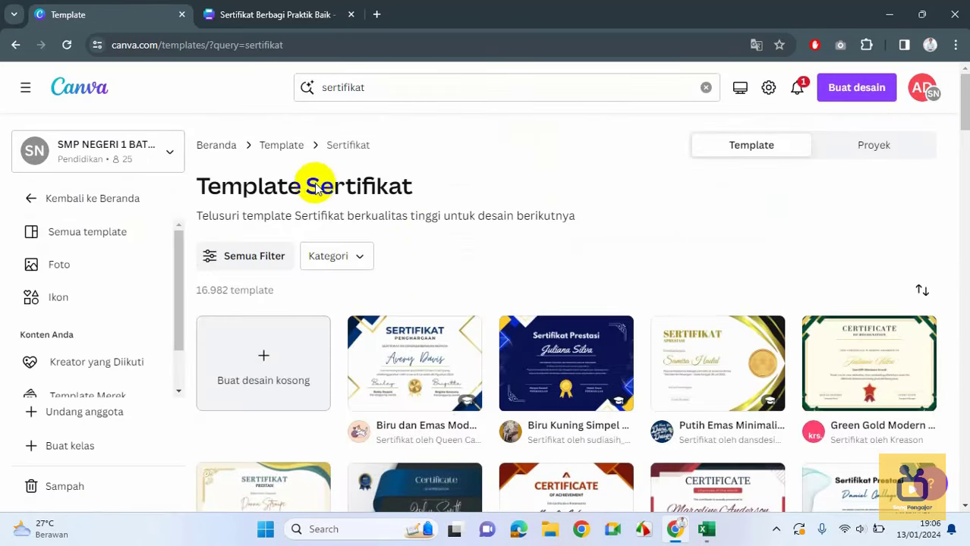
# - Browse the certificate template results to compare the available designs
pyautogui.moveTo(964, 103); pyautogui.dragTo(965, 125)
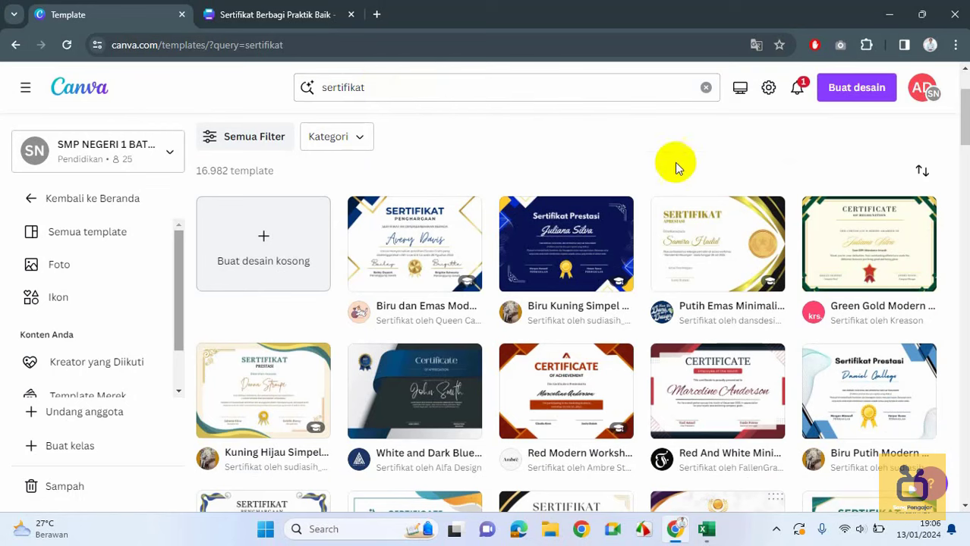
pyautogui.scroll(-1, 963, 128)
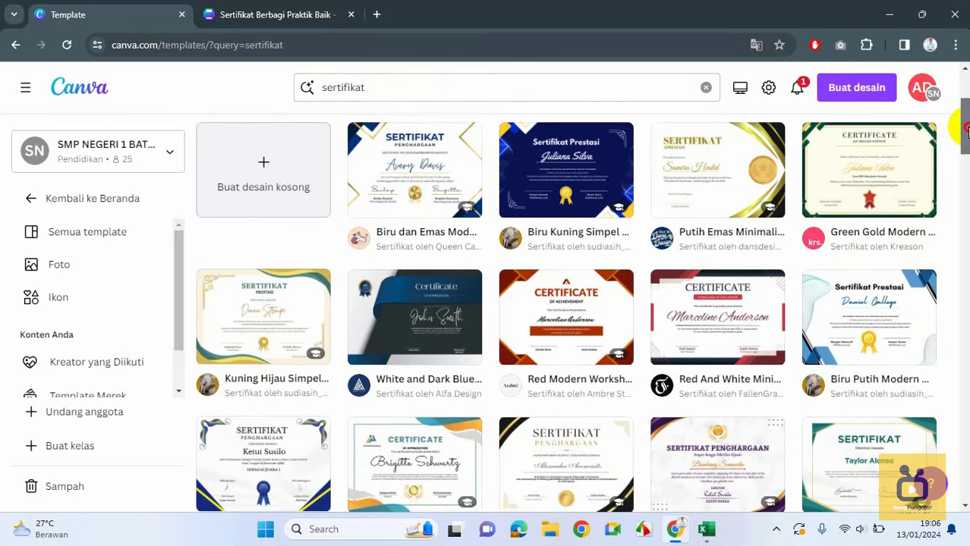
pyautogui.moveTo(964, 128)
pyautogui.mouseDown()
pyautogui.moveTo(965, 219)
pyautogui.moveTo(965, 113)
pyautogui.mouseUp()
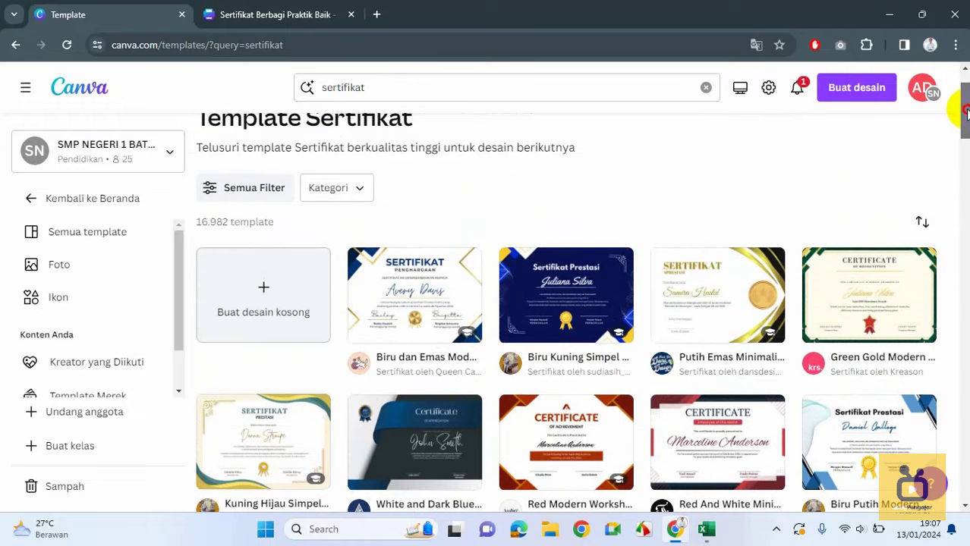
pyautogui.moveTo(965, 112); pyautogui.dragTo(965, 115)
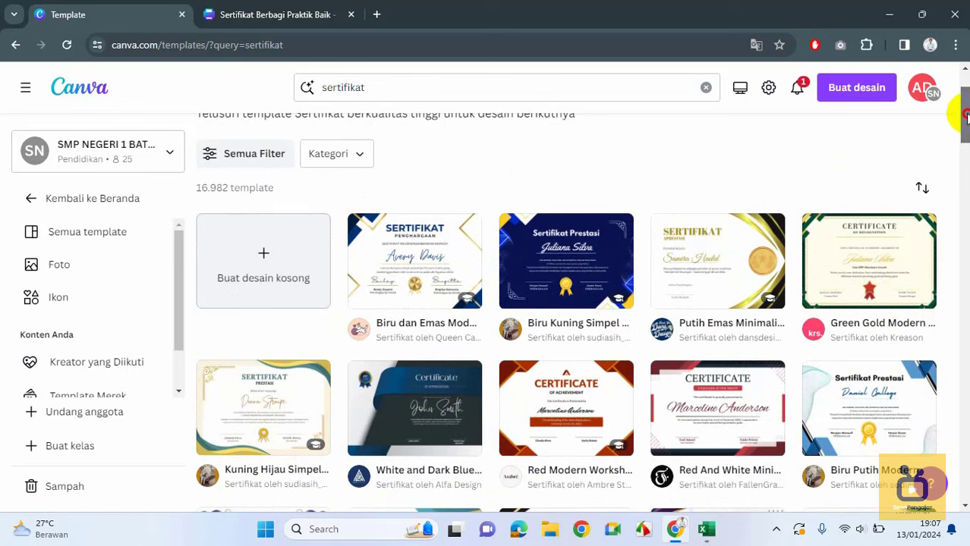
pyautogui.moveTo(966, 116); pyautogui.dragTo(965, 106)
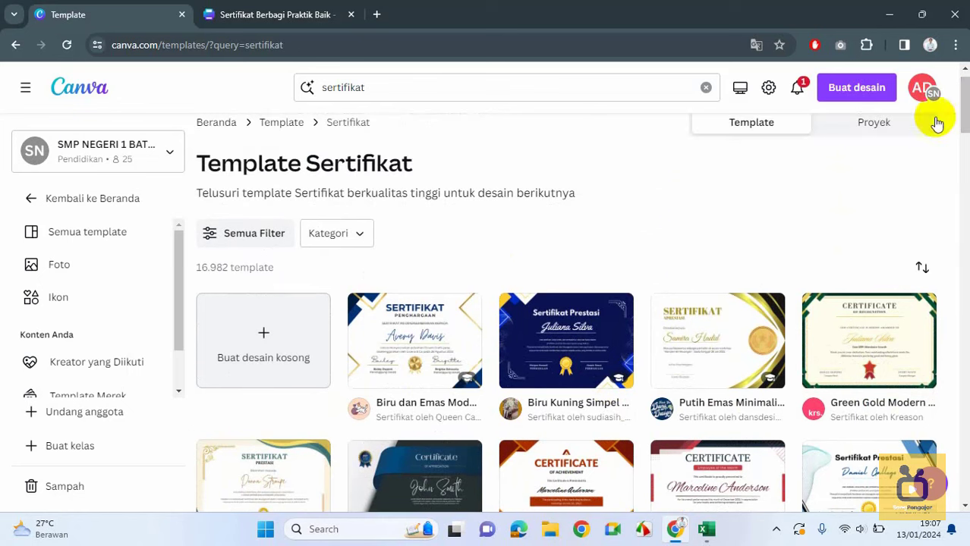
# - Switch to the "Sertifikat Berbagi Praktik Baik" design and examine its logos, title and number at 83% zoom
pyautogui.click(282, 19)
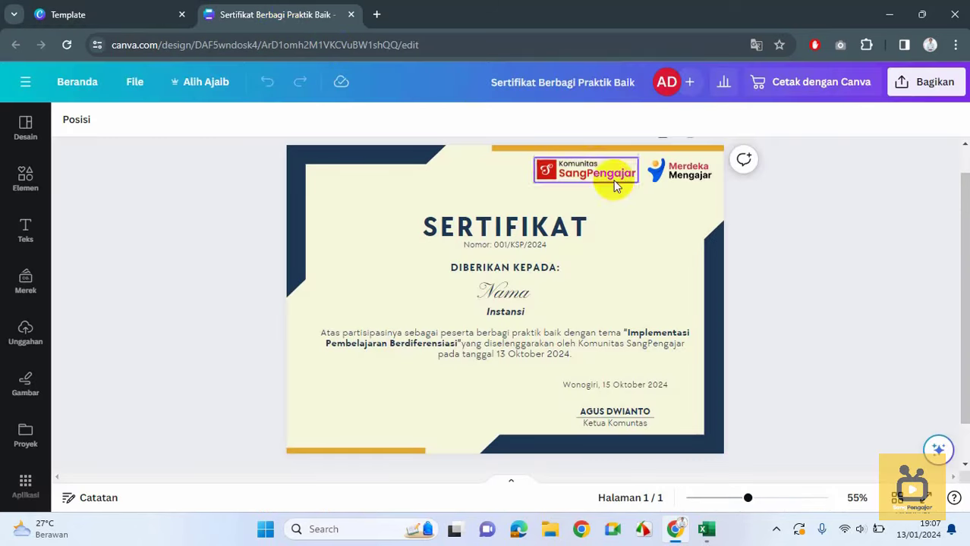
pyautogui.moveTo(747, 498); pyautogui.dragTo(763, 501)
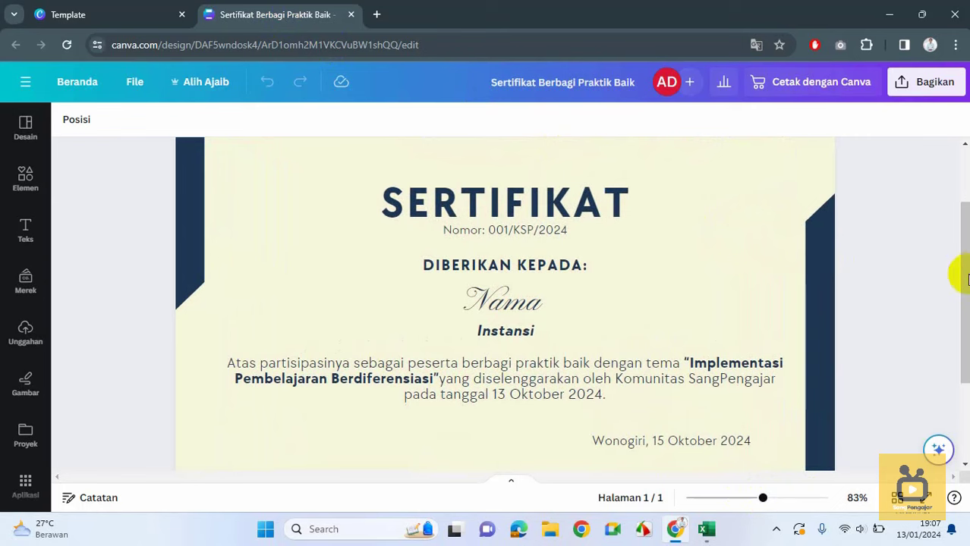
pyautogui.moveTo(962, 273); pyautogui.dragTo(965, 228)
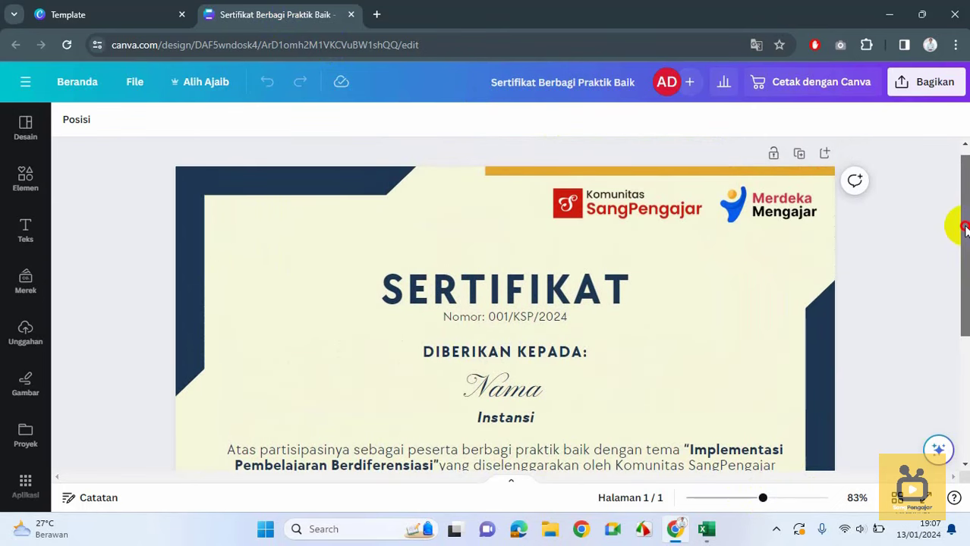
pyautogui.moveTo(964, 228); pyautogui.dragTo(963, 280)
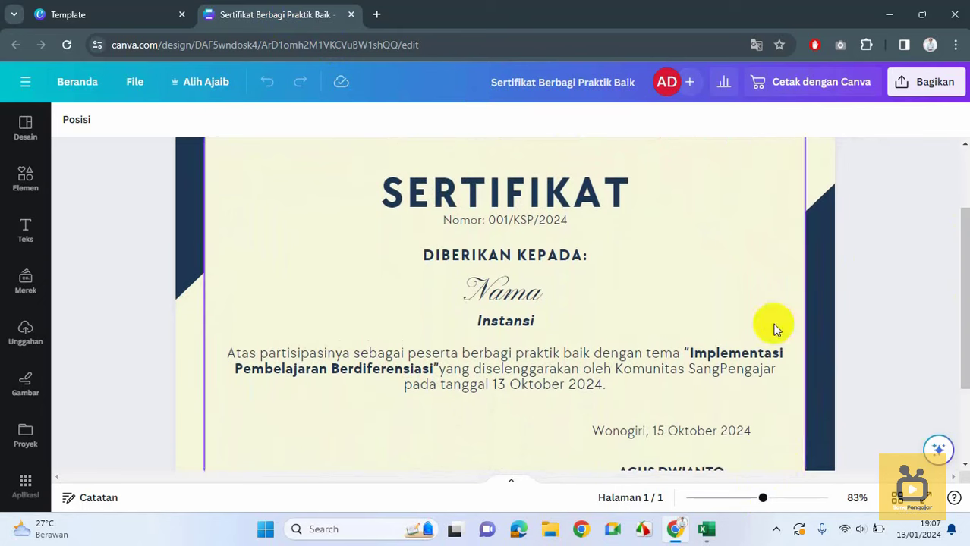
# - Inspect the certificate's Nama and Instansi placeholders, its description paragraph and the signature block
pyautogui.click(509, 300)
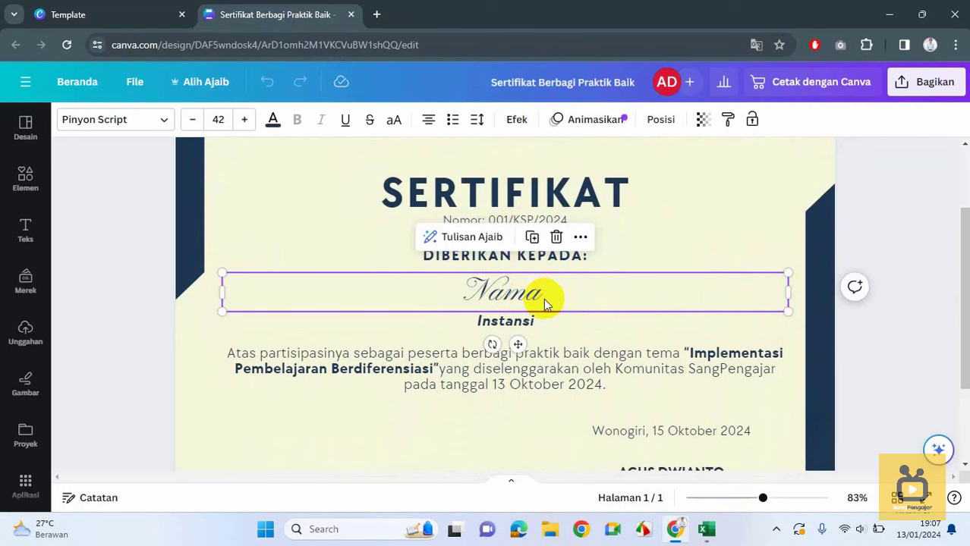
pyautogui.click(535, 322)
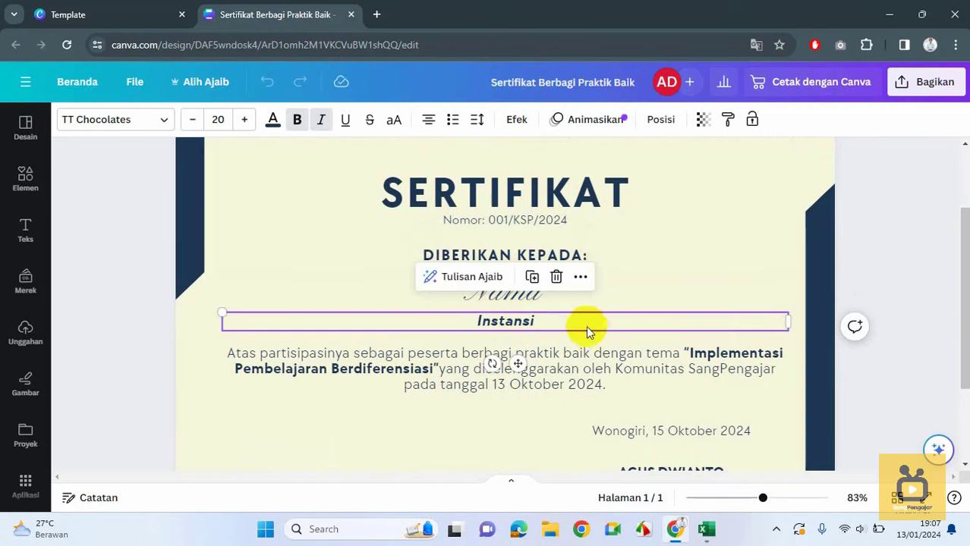
pyautogui.moveTo(965, 242); pyautogui.dragTo(964, 276)
pyautogui.click(580, 292)
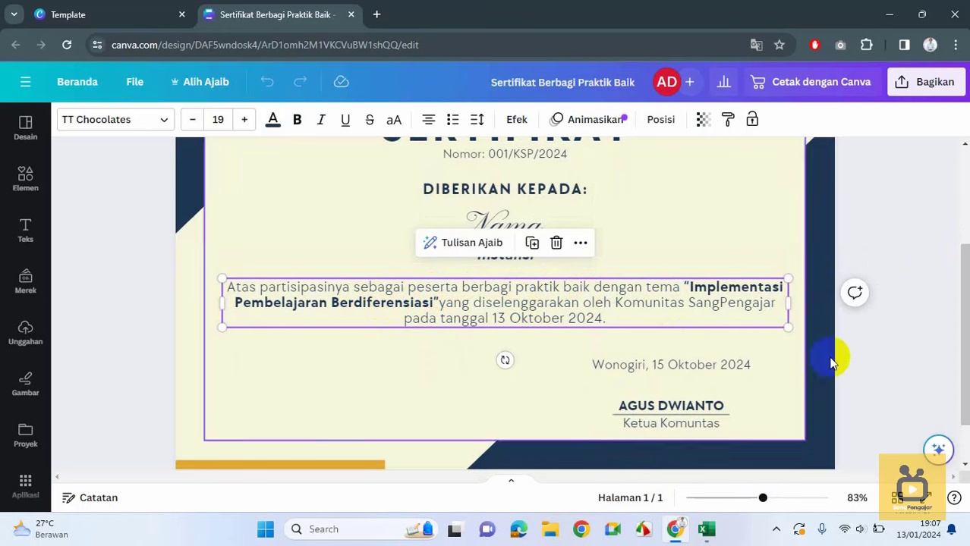
pyautogui.moveTo(965, 270); pyautogui.dragTo(964, 292)
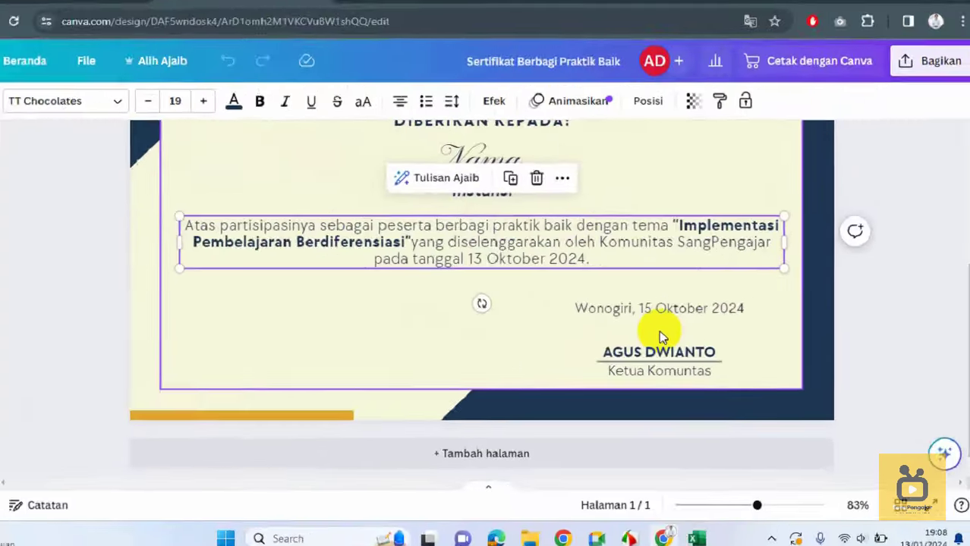
pyautogui.scroll(1, 941, 319)
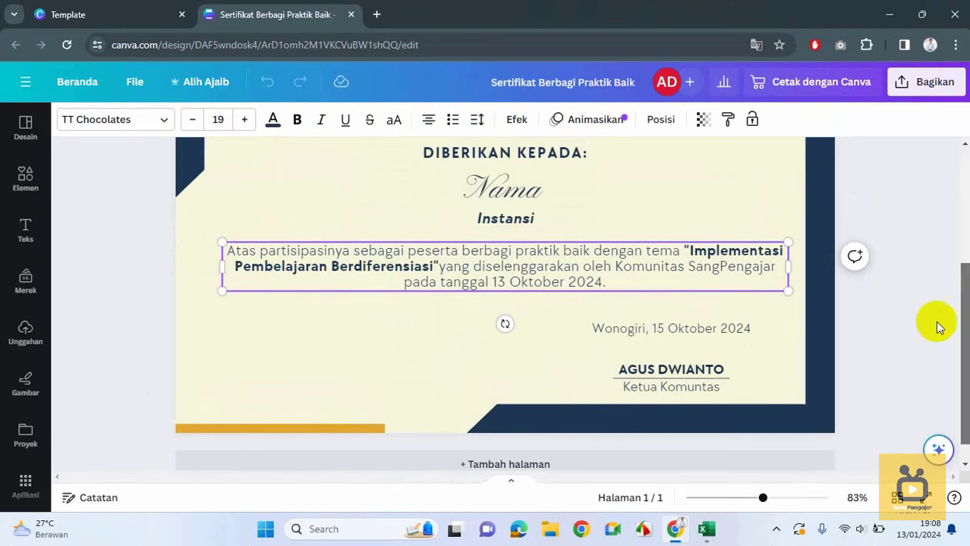
# - Zoom the certificate out to 59% and review the whole layout with nothing selected
pyautogui.moveTo(762, 498); pyautogui.dragTo(755, 498)
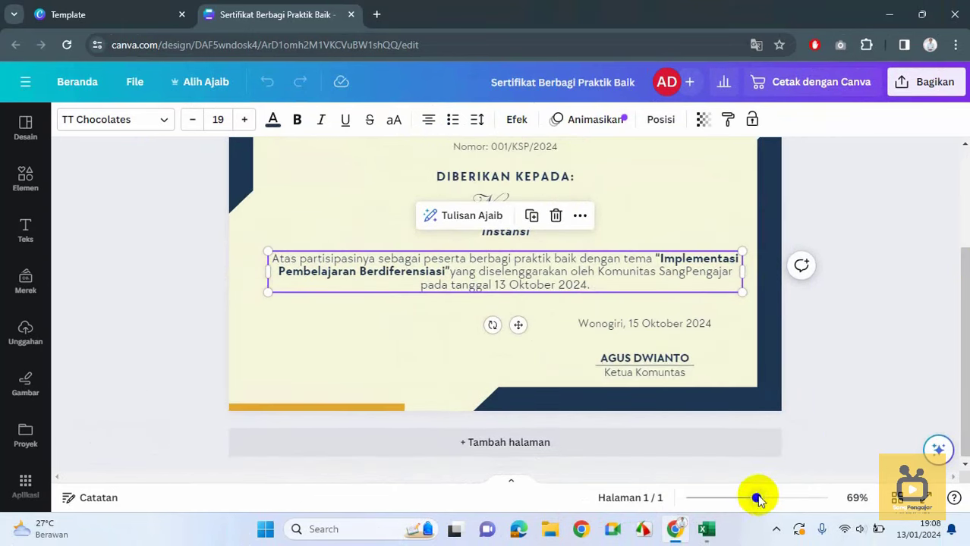
pyautogui.moveTo(965, 328); pyautogui.dragTo(964, 281)
pyautogui.moveTo(755, 498); pyautogui.dragTo(751, 503)
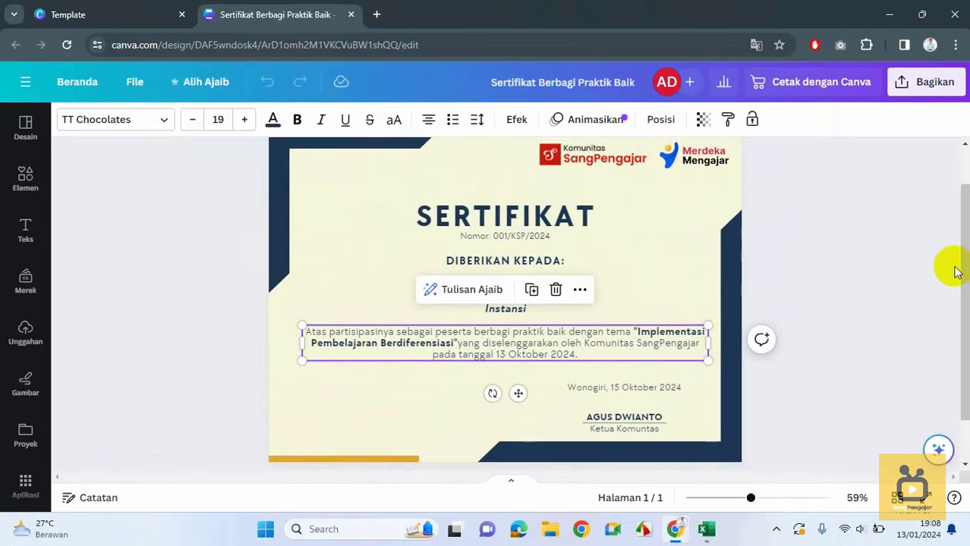
pyautogui.moveTo(961, 274); pyautogui.dragTo(964, 273)
pyautogui.click(558, 311)
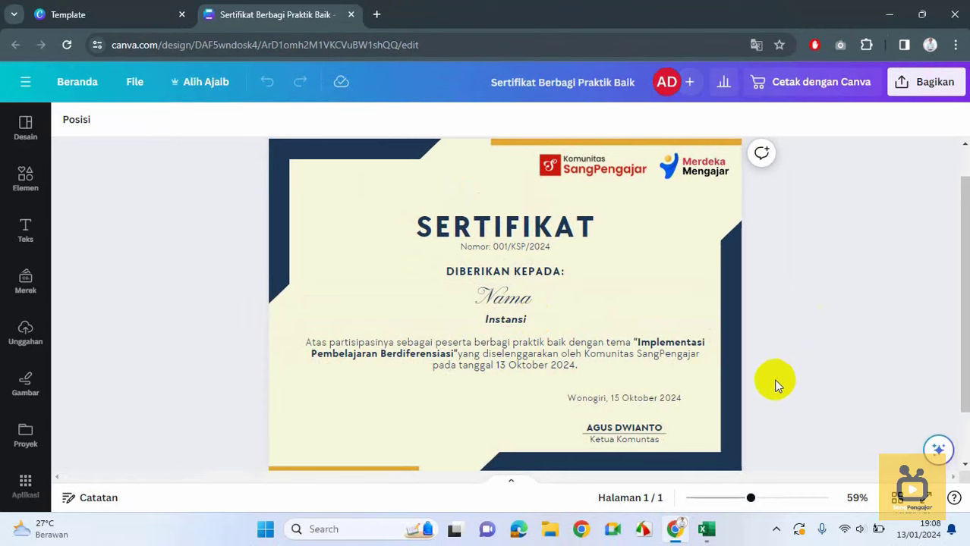
# - Switch to the Contoh Data workbook in Excel and compare its participant list with the Canva certificate
pyautogui.click(706, 528)
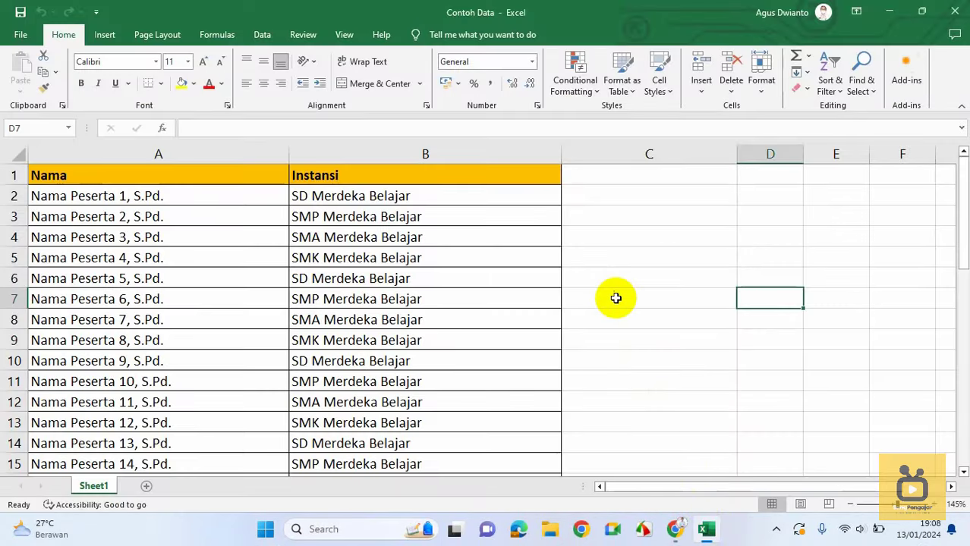
pyautogui.moveTo(964, 181)
pyautogui.mouseDown()
pyautogui.moveTo(964, 355)
pyautogui.moveTo(963, 179)
pyautogui.mouseUp()
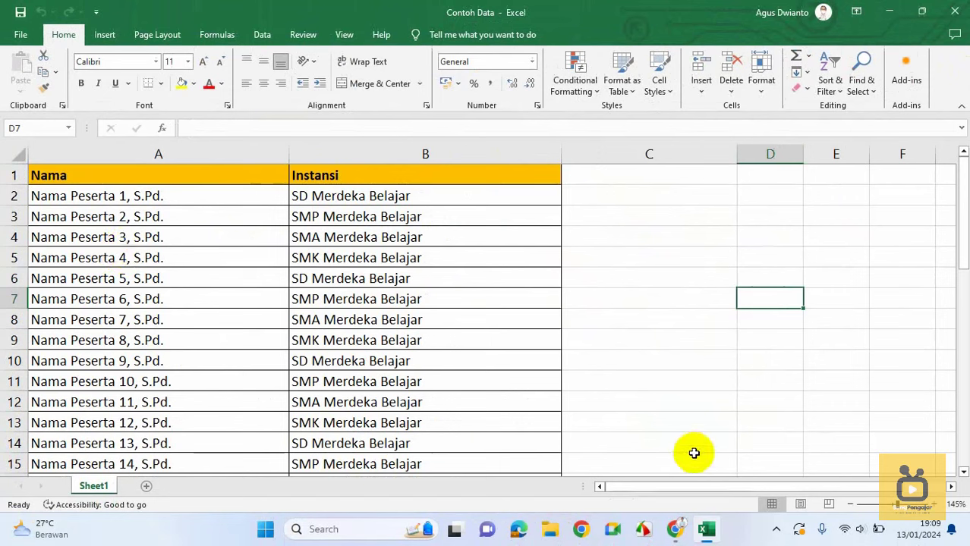
pyautogui.click(675, 529)
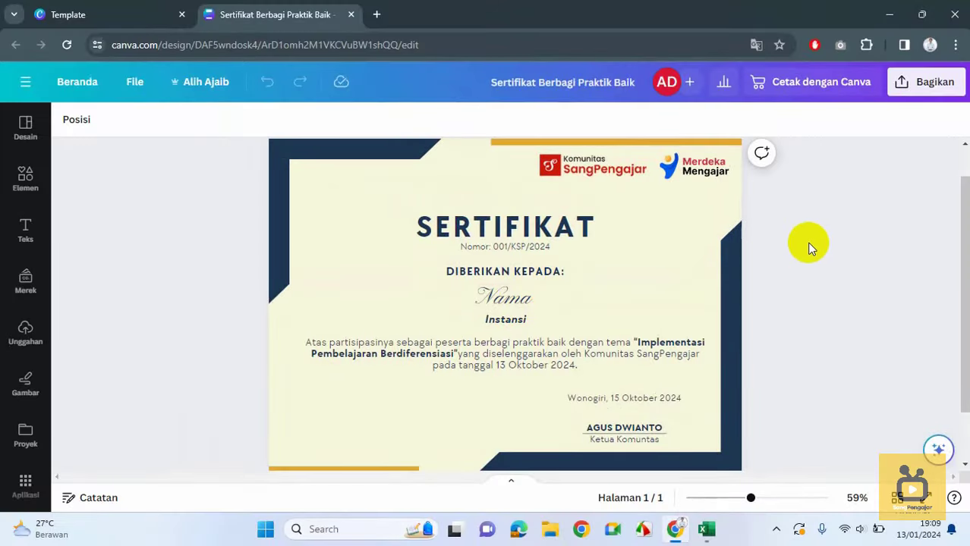
pyautogui.click(706, 529)
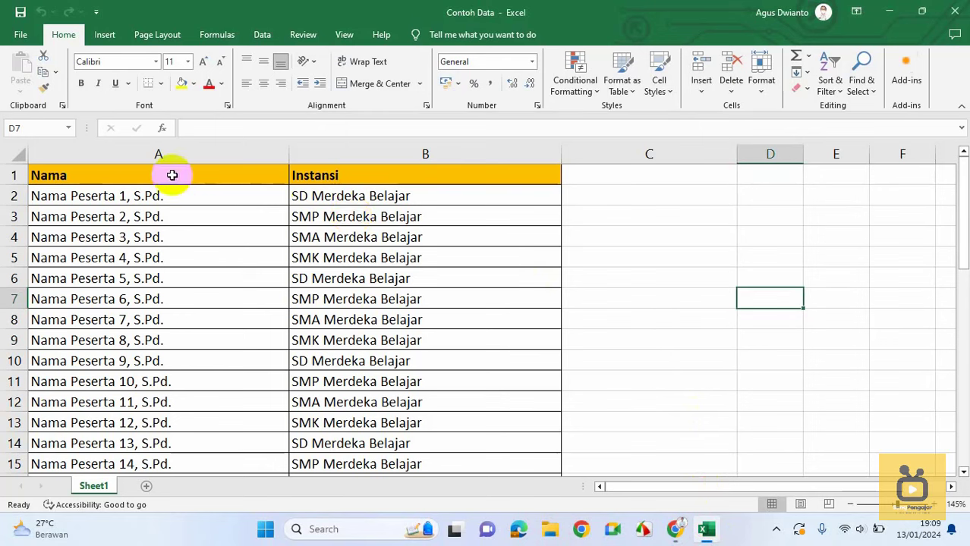
# - Examine the Nama and Instansi headers in row 1 of the participant table
pyautogui.moveTo(80, 176); pyautogui.dragTo(357, 175)
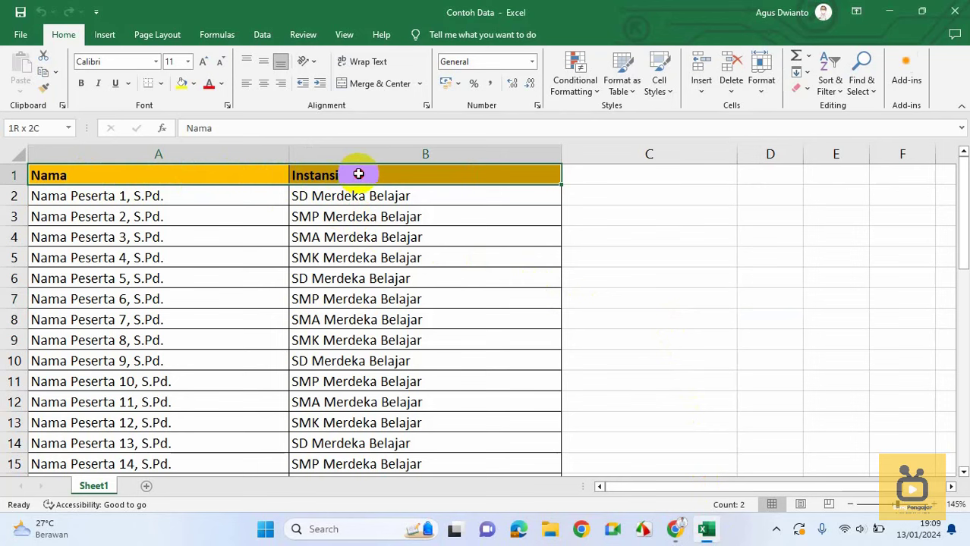
pyautogui.moveTo(357, 175); pyautogui.dragTo(357, 174)
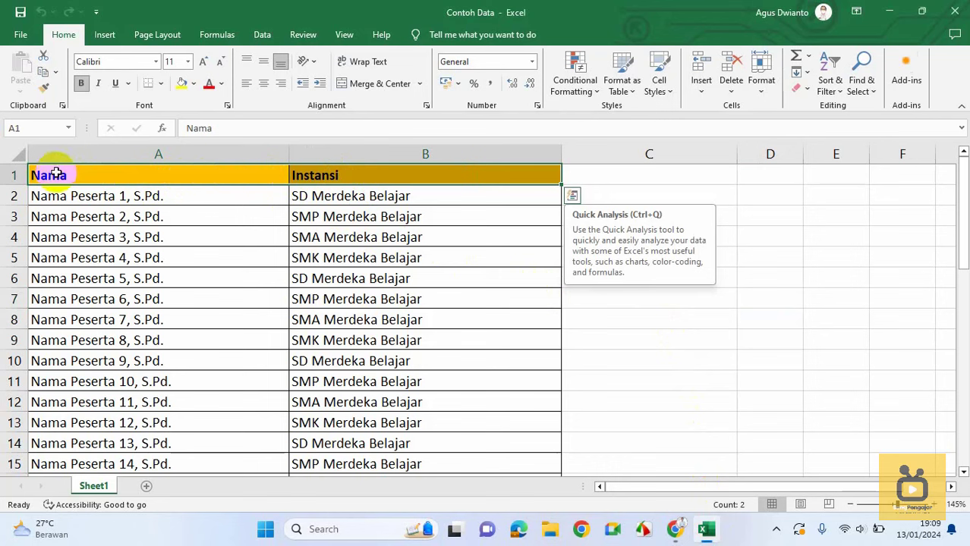
pyautogui.click(10, 175)
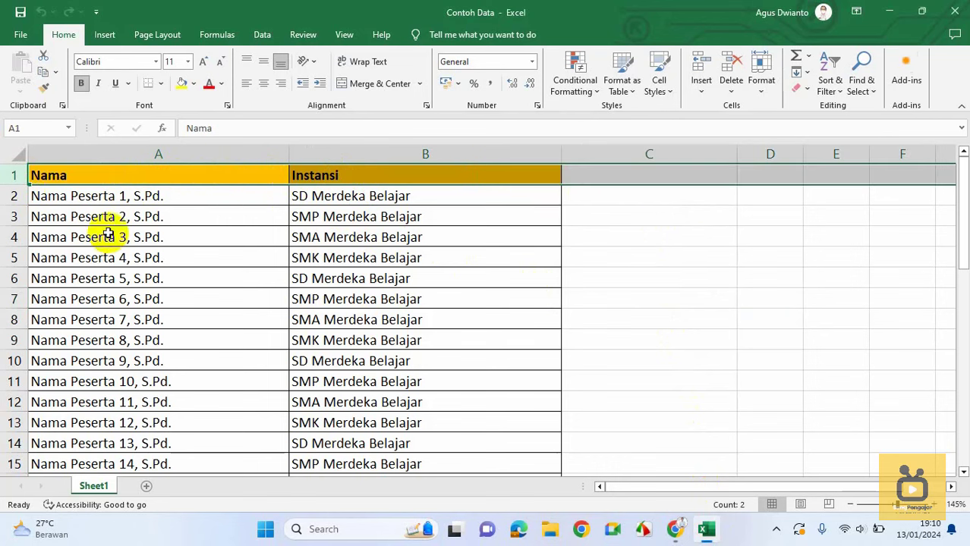
pyautogui.click(672, 239)
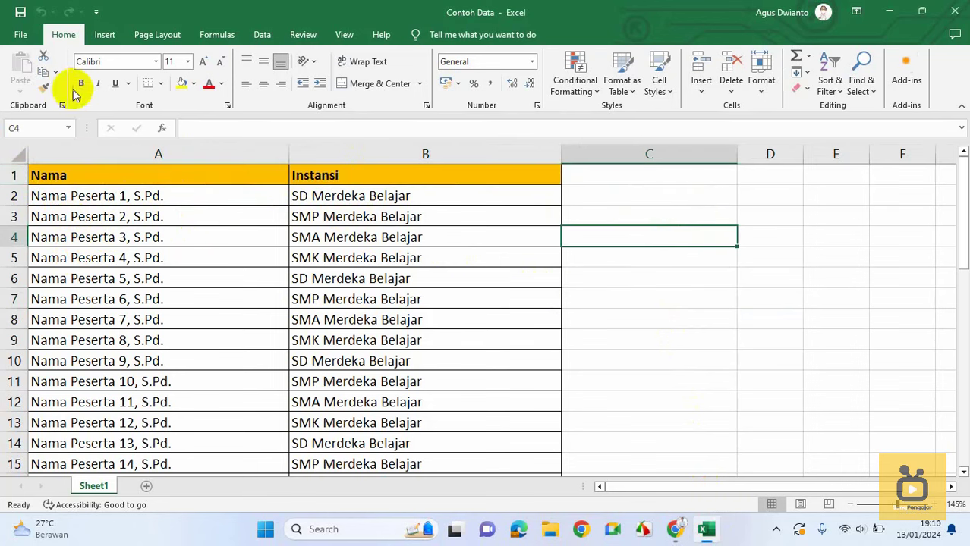
# - Start saving a copy of the participant workbook in the Downloads folder, with CSV (Comma delimited) as the file type
pyautogui.click(21, 36)
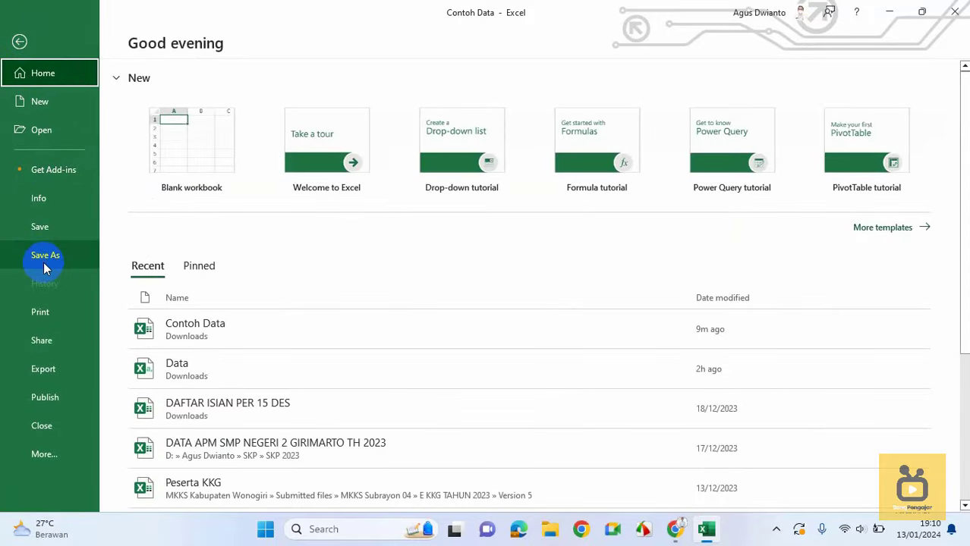
pyautogui.click(45, 262)
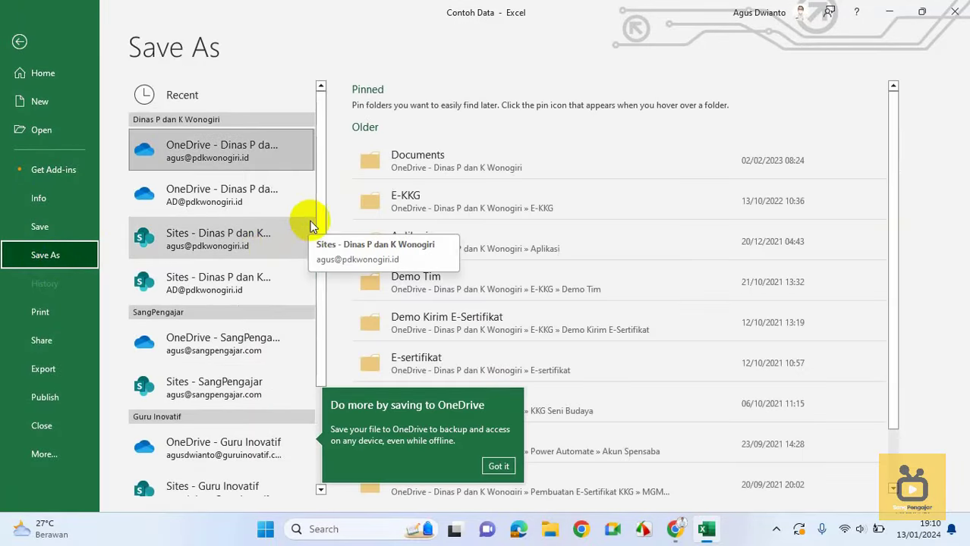
pyautogui.moveTo(320, 216); pyautogui.dragTo(310, 348)
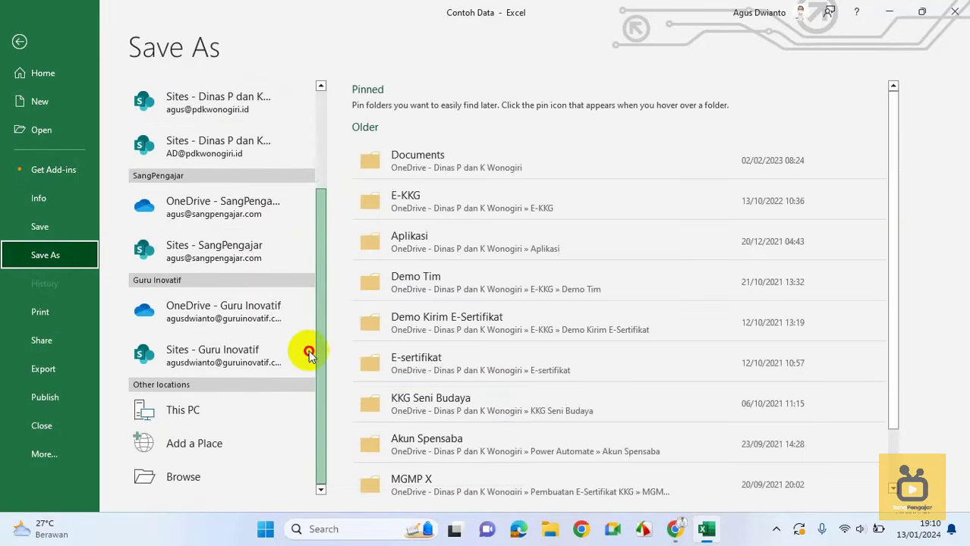
pyautogui.click(215, 477)
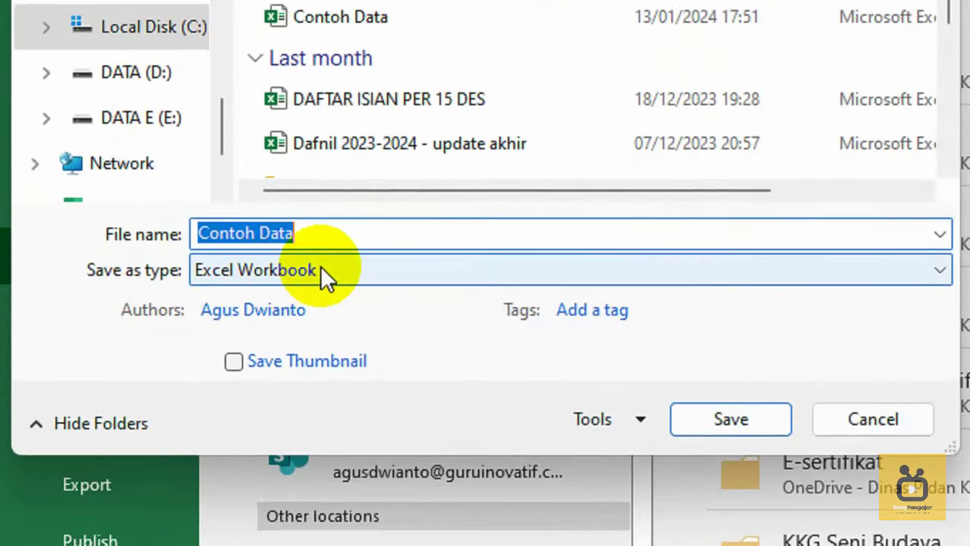
pyautogui.click(159, 258)
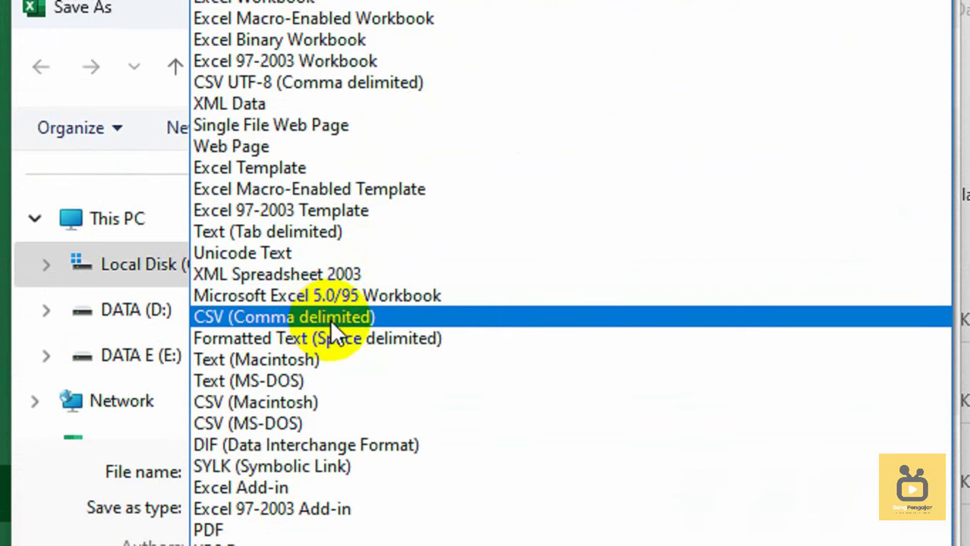
pyautogui.click(329, 320)
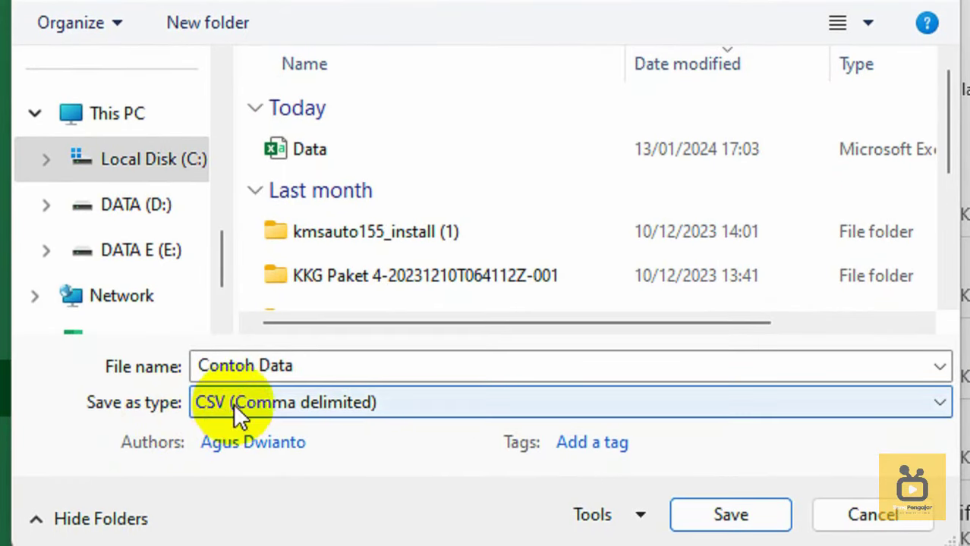
# - Save the CSV copy under the file name Data_Sertifikat and close the workbook
pyautogui.click(309, 366)
pyautogui.click(215, 365)
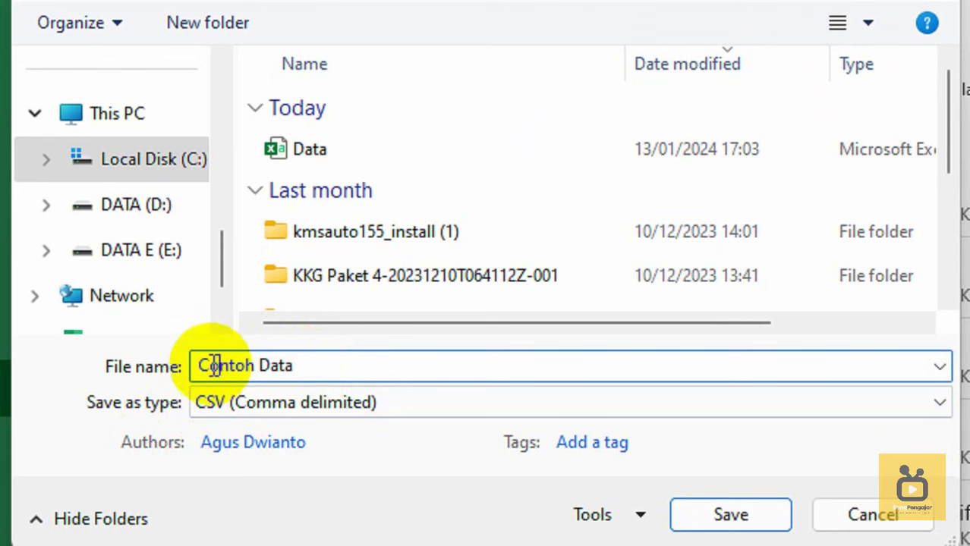
pyautogui.moveTo(197, 366); pyautogui.dragTo(257, 366)
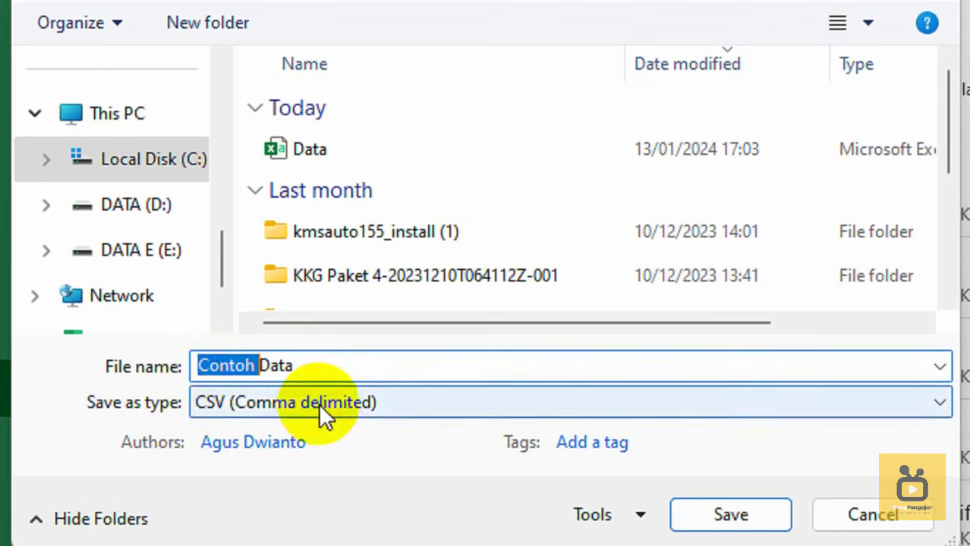
pyautogui.press('BackSpace')
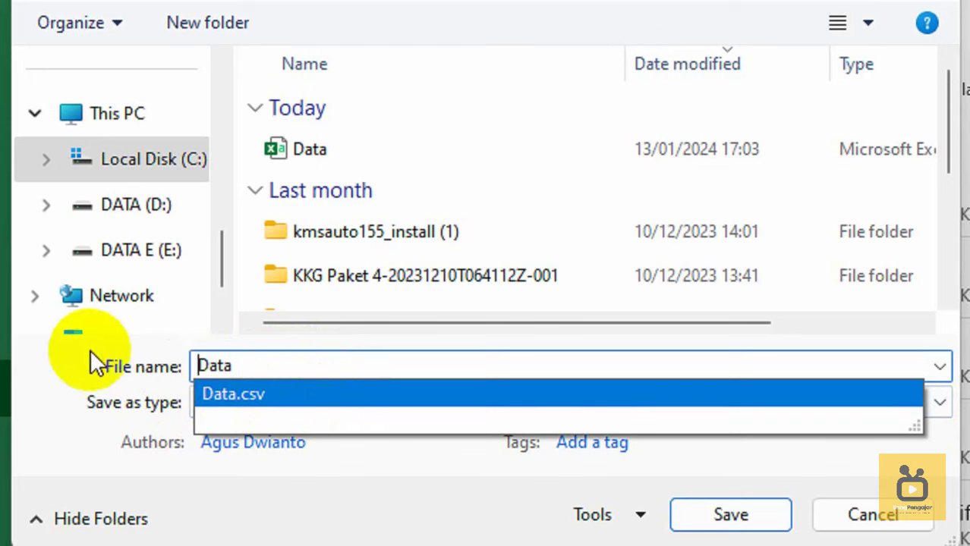
pyautogui.click(260, 363)
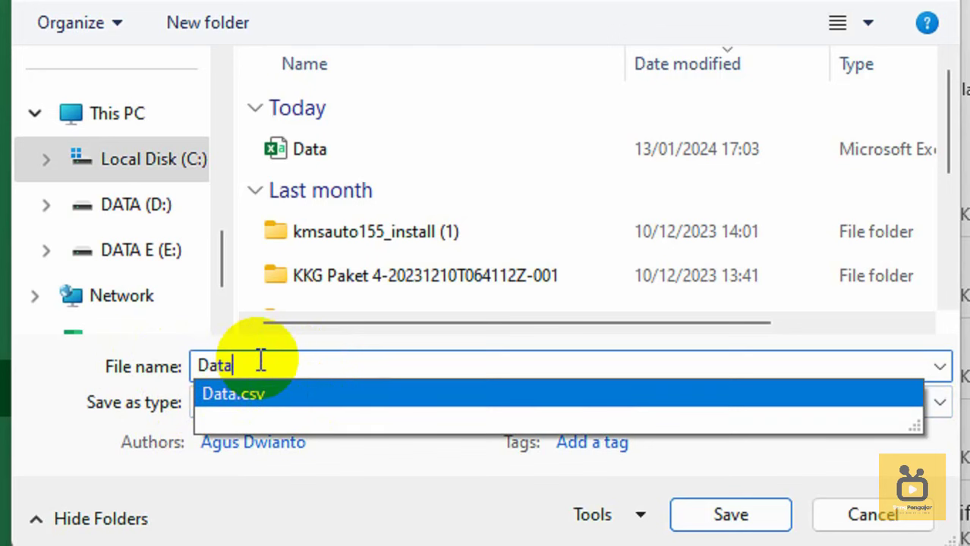
pyautogui.write('_Sertifikat')
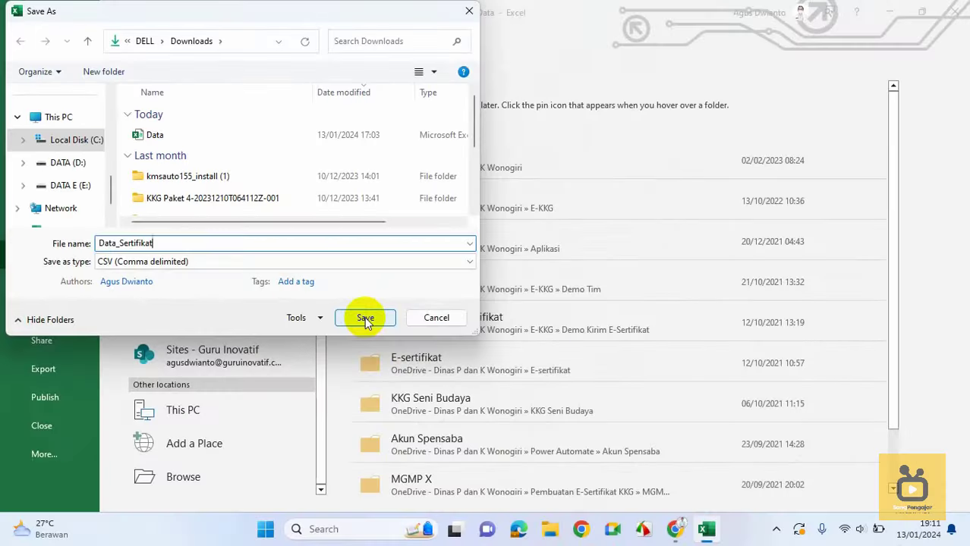
pyautogui.click(727, 406)
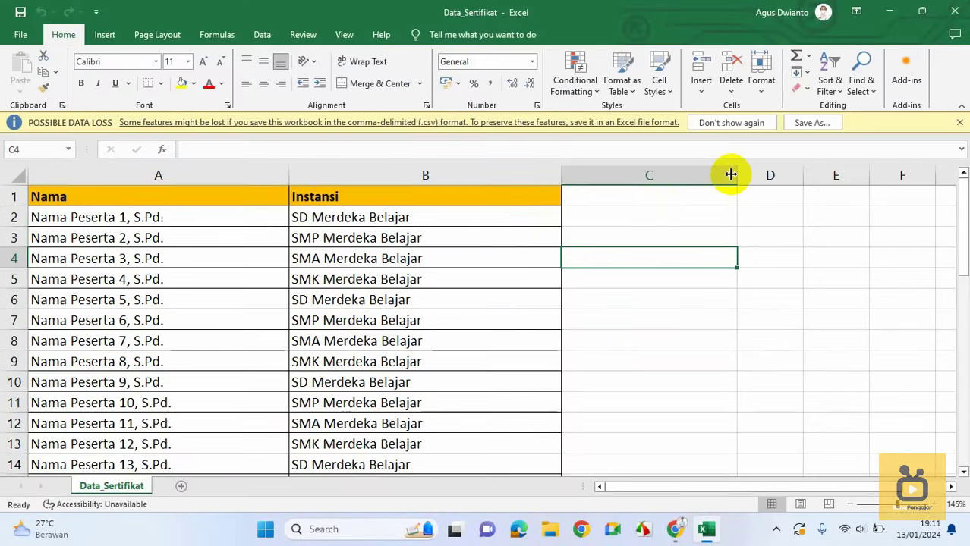
pyautogui.click(957, 12)
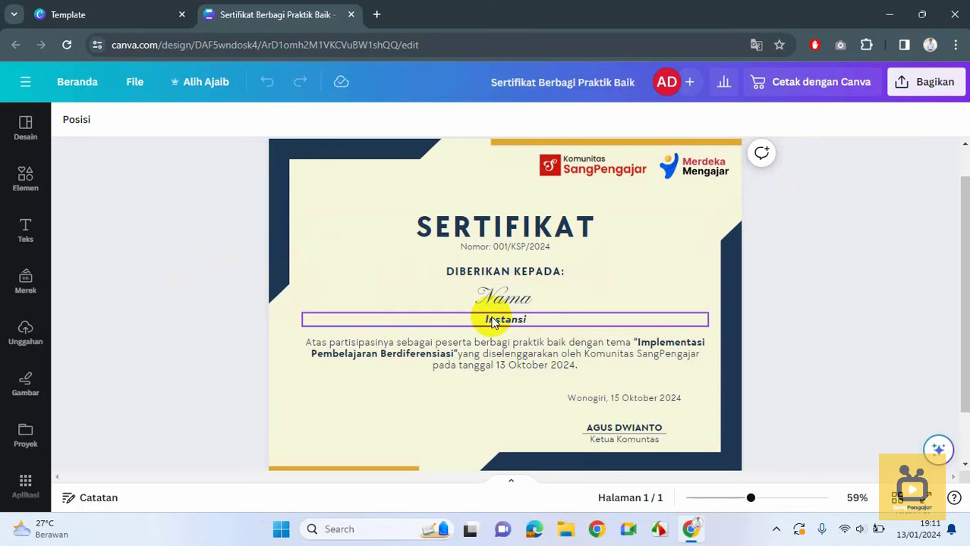
# - In the Canva certificate design, open the Buat banyak bulk-creation app and find its CSV upload option
pyautogui.click(26, 491)
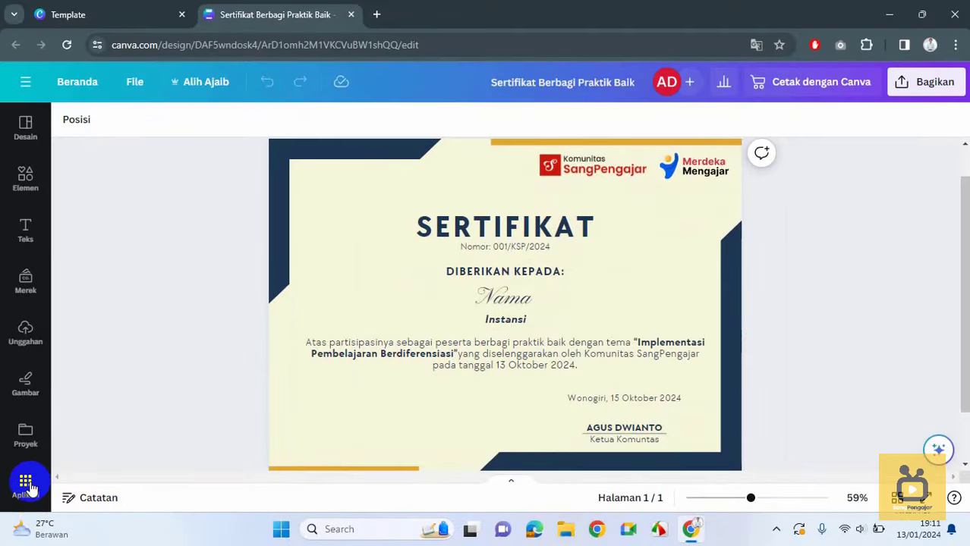
pyautogui.click(27, 488)
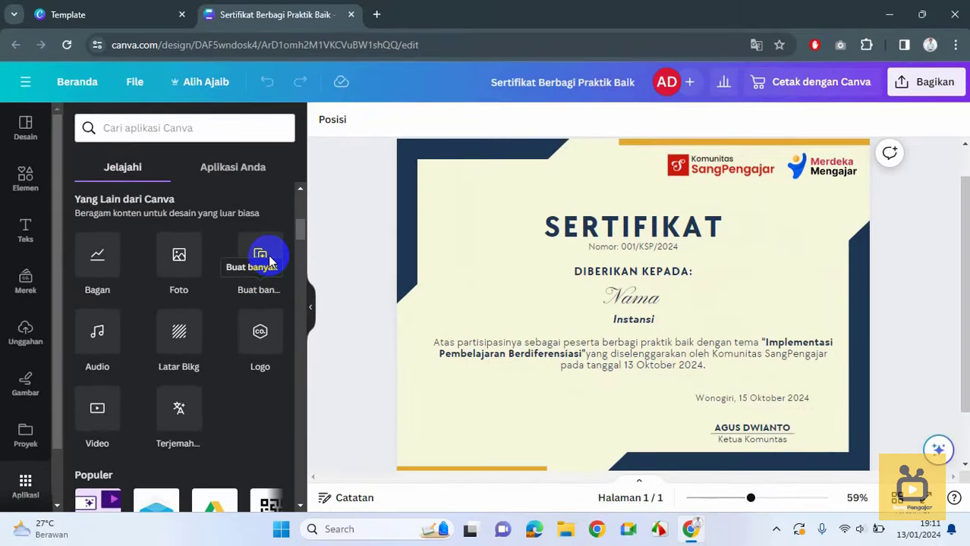
pyautogui.click(467, 244)
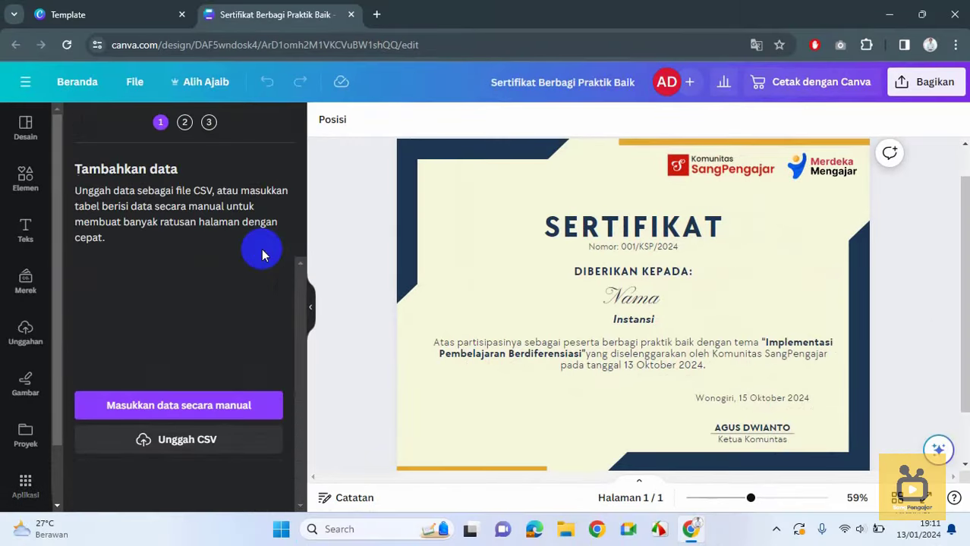
pyautogui.moveTo(300, 286); pyautogui.dragTo(299, 336)
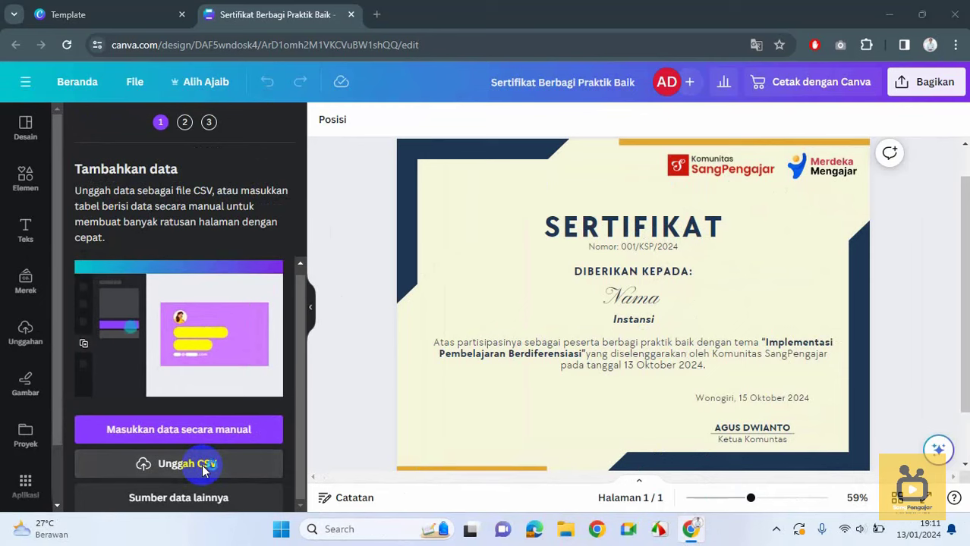
# - Upload the Data_Sertifikat CSV file from the Downloads folder as the bulk-creation data
pyautogui.click(203, 469)
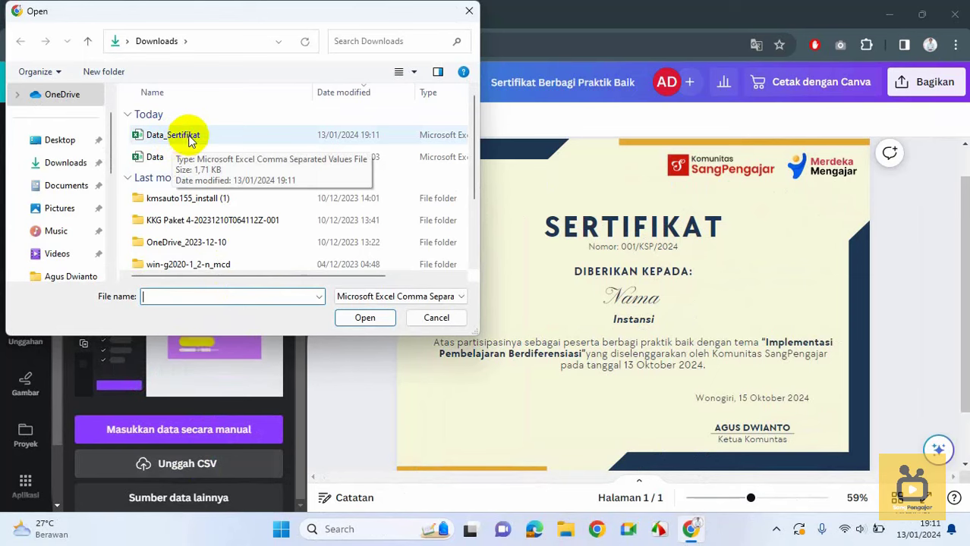
pyautogui.click(187, 140)
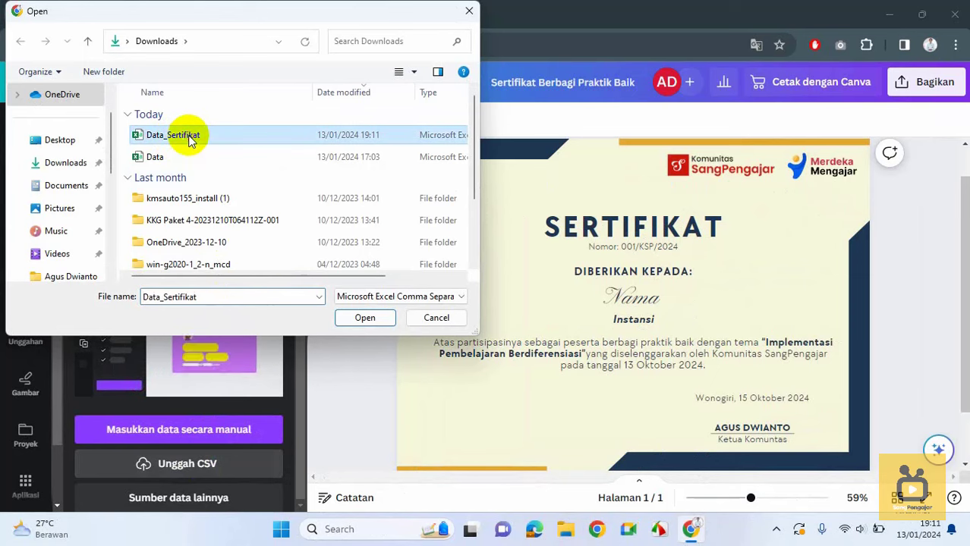
pyautogui.click(368, 319)
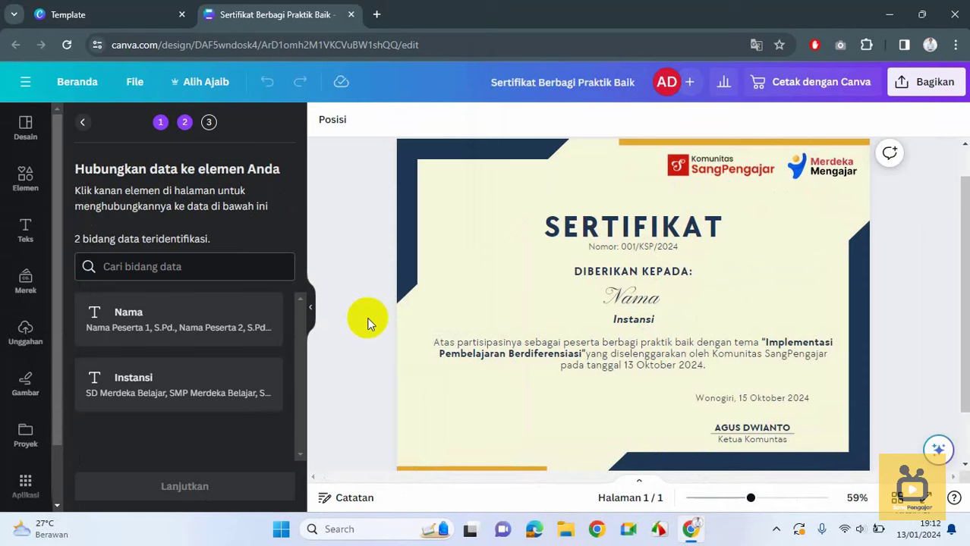
# - Connect the certificate's Nama text element to the Nama data field
pyautogui.click(225, 320)
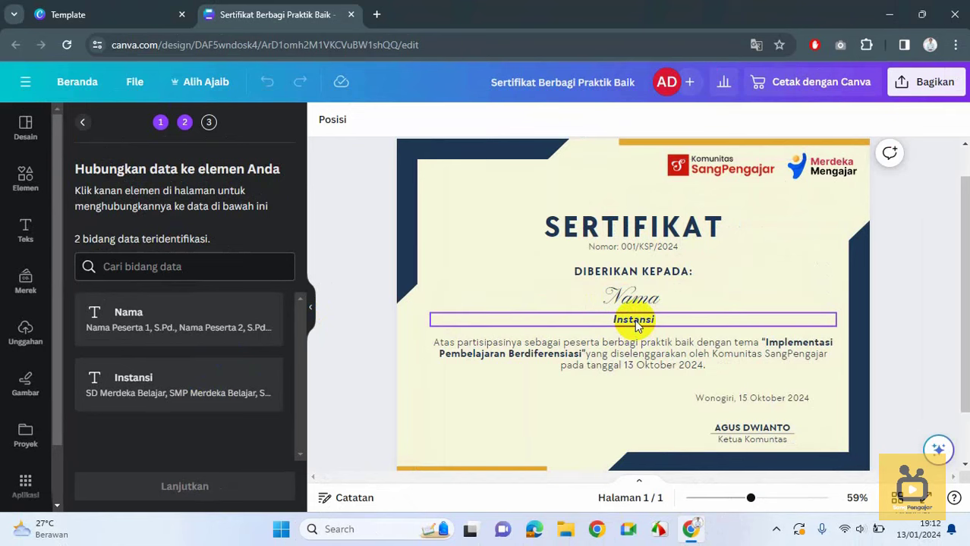
pyautogui.click(635, 302)
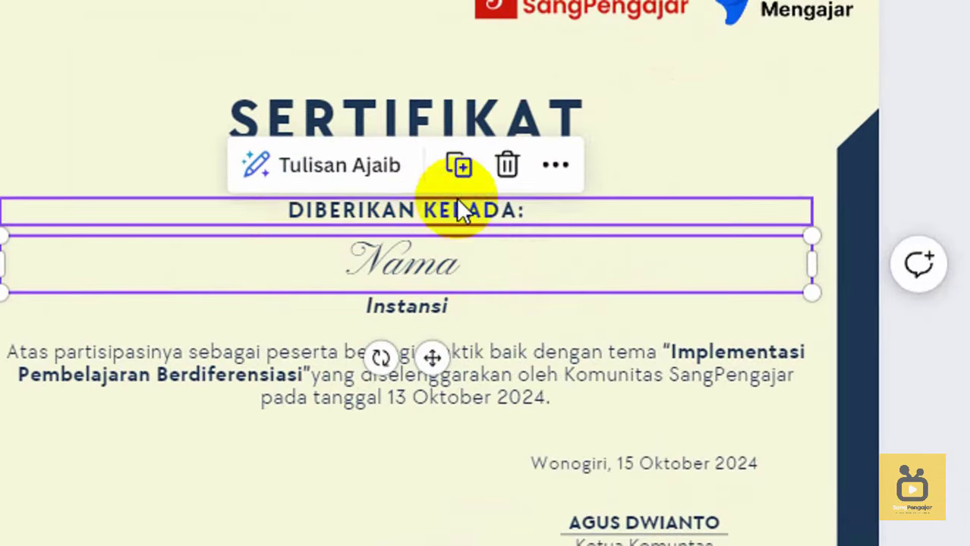
pyautogui.click(557, 173)
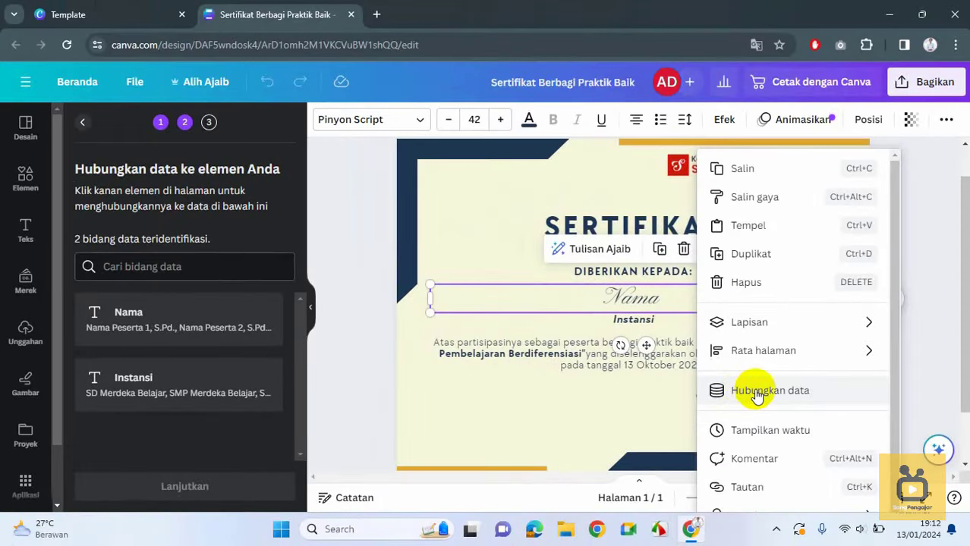
pyautogui.click(757, 395)
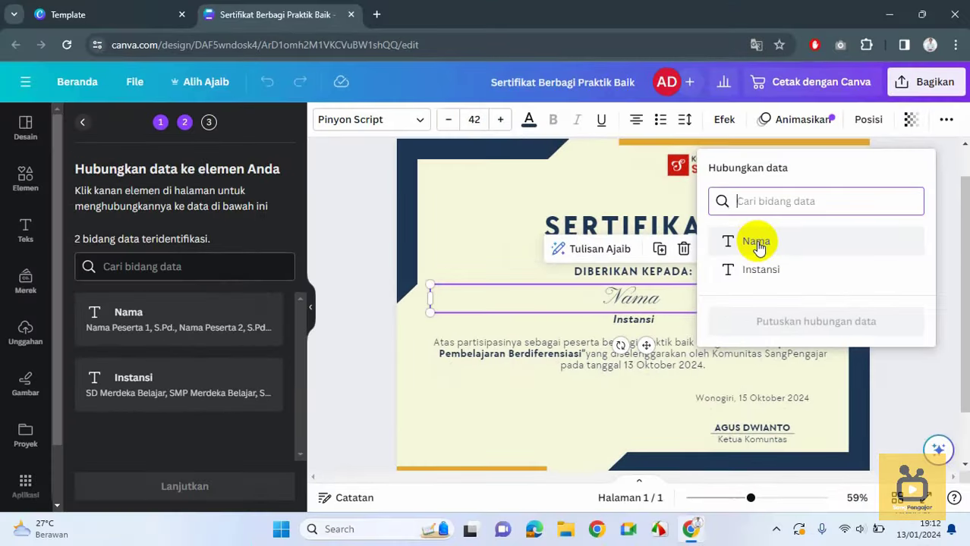
pyautogui.click(545, 272)
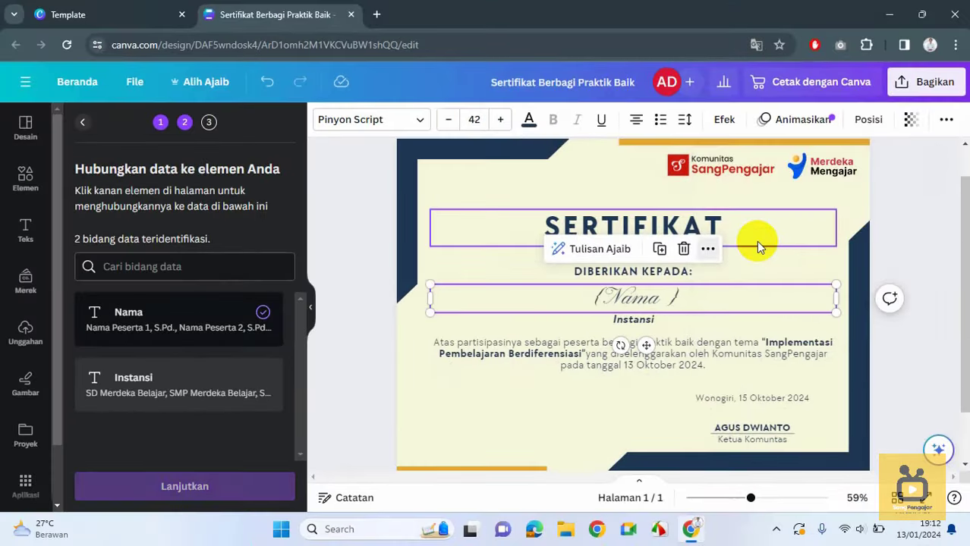
# - Connect the certificate's Instansi text element to the Instansi data field
pyautogui.click(639, 321)
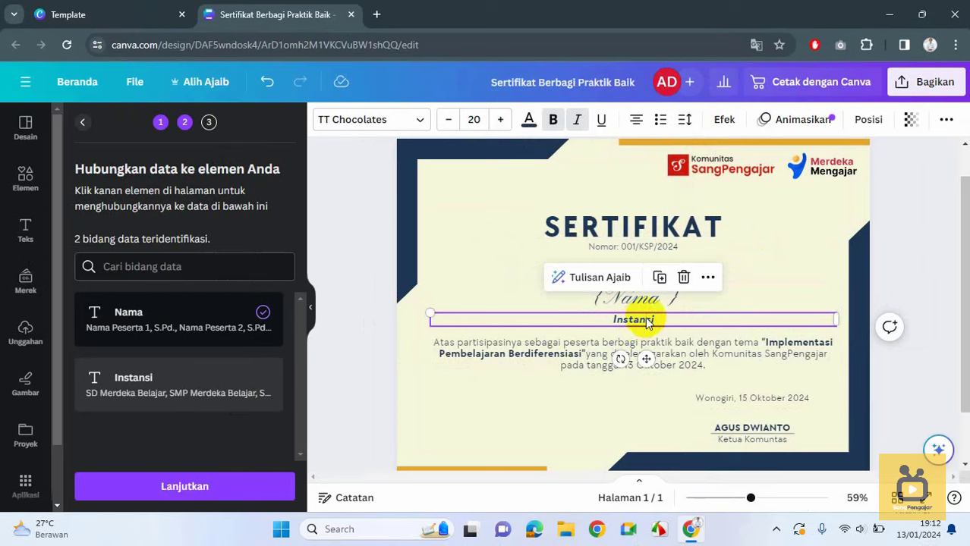
pyautogui.click(708, 278)
pyautogui.click(761, 389)
pyautogui.click(760, 273)
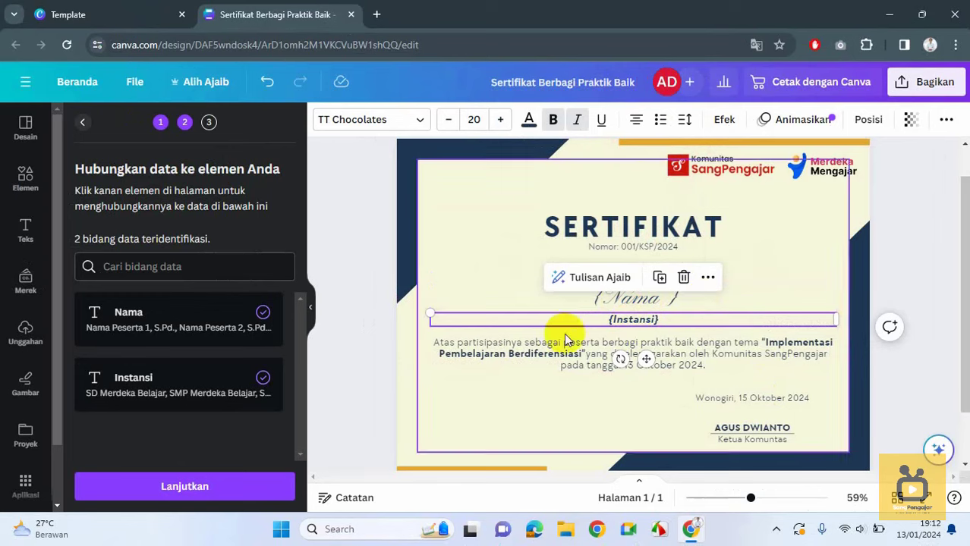
# - Continue to the Terapkan data stage and review the selected participant rows through to the end of the list
pyautogui.click(237, 493)
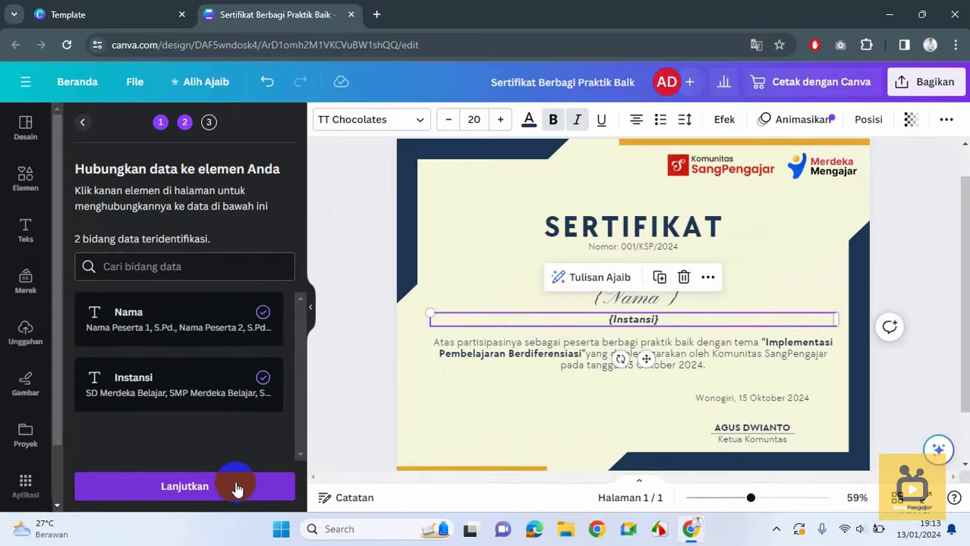
pyautogui.click(237, 486)
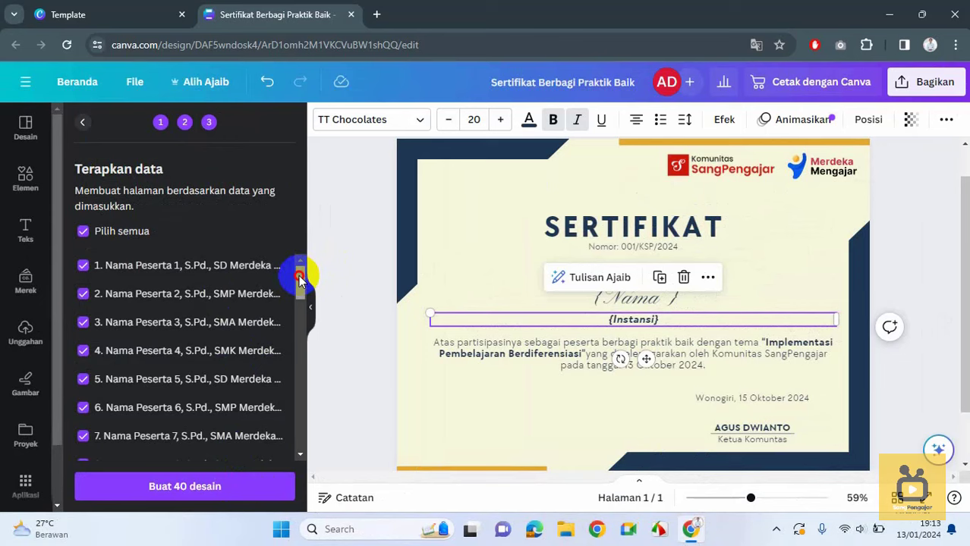
pyautogui.scroll(-3, 300, 279)
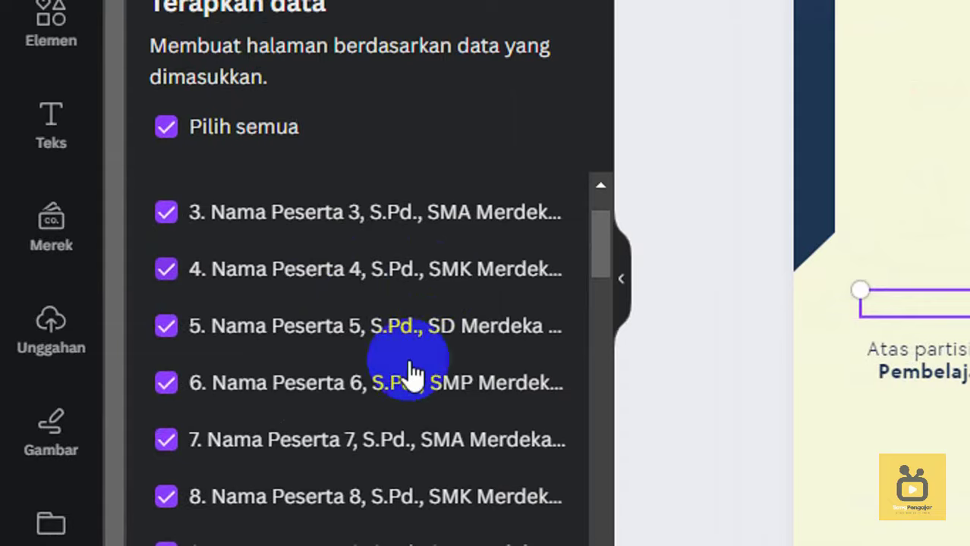
pyautogui.scroll(-3, 192, 425)
pyautogui.scroll(-6, 383, 427)
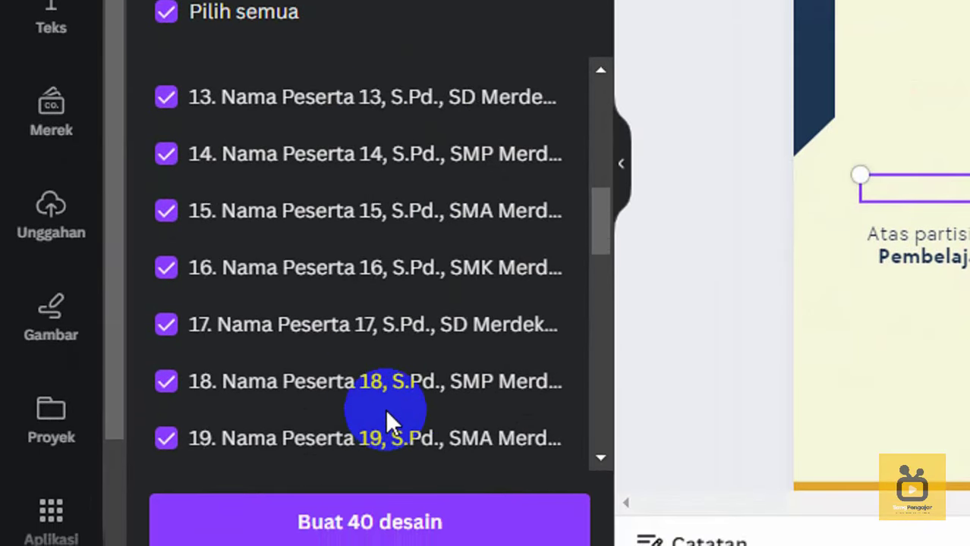
pyautogui.scroll(-10, 386, 414)
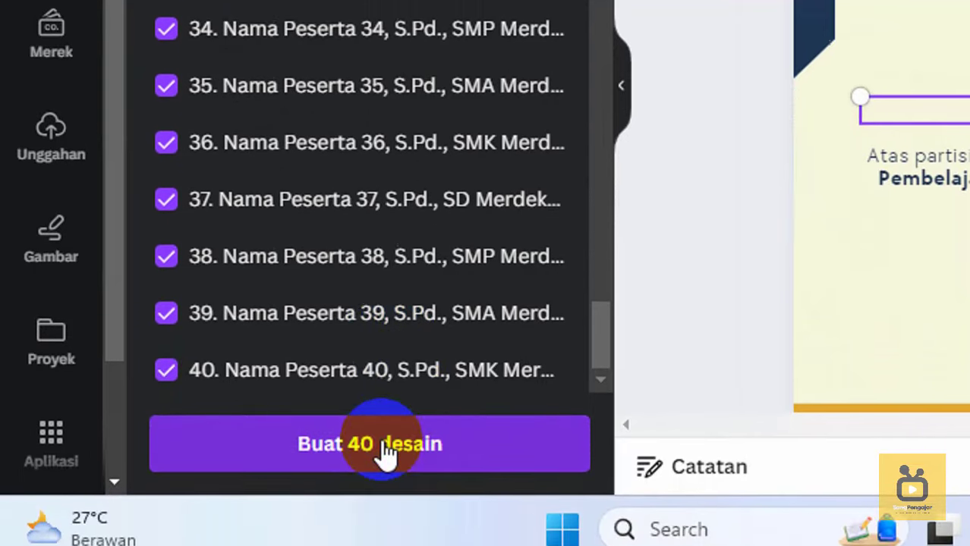
# - Create the 40 certificate designs from the selected participant rows and view the first generated pages
pyautogui.click(406, 500)
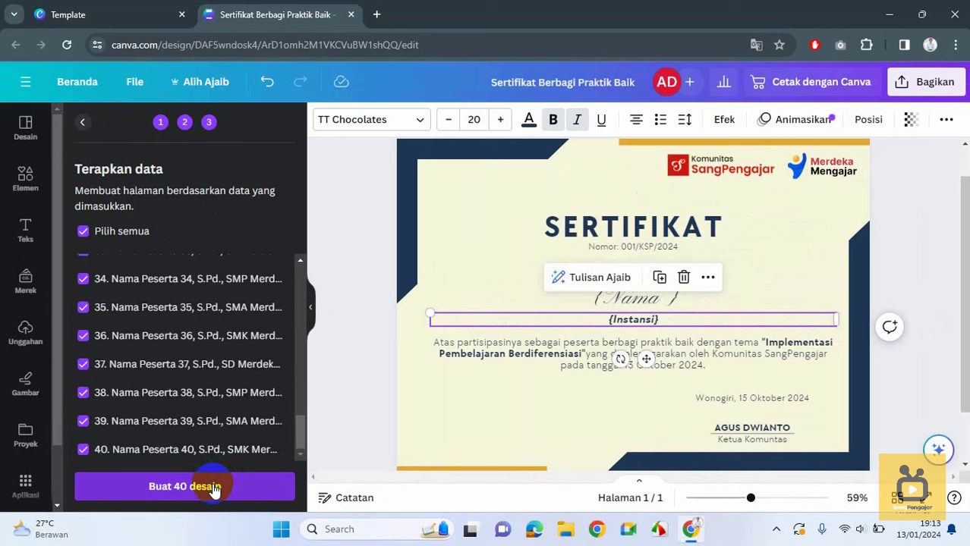
pyautogui.click(211, 494)
pyautogui.click(210, 494)
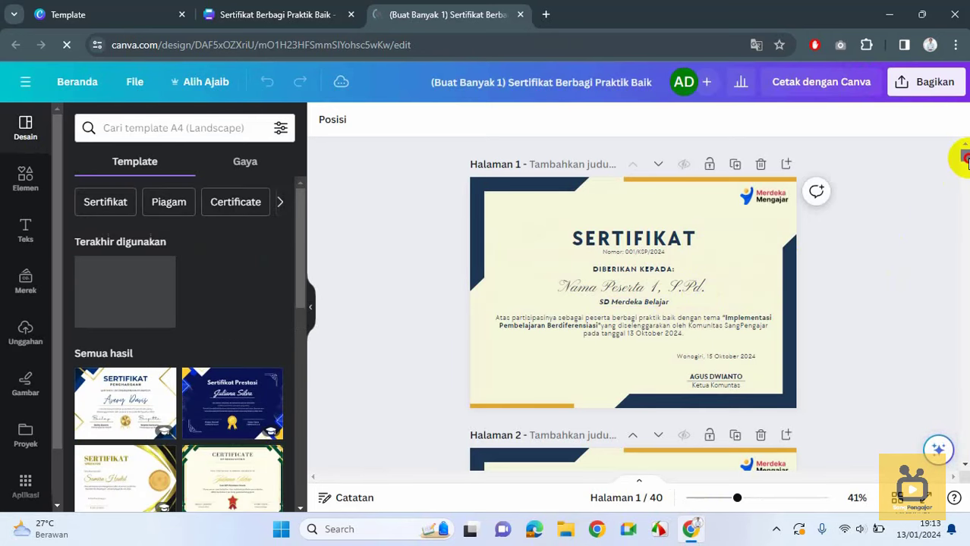
pyautogui.scroll(-2, 962, 161)
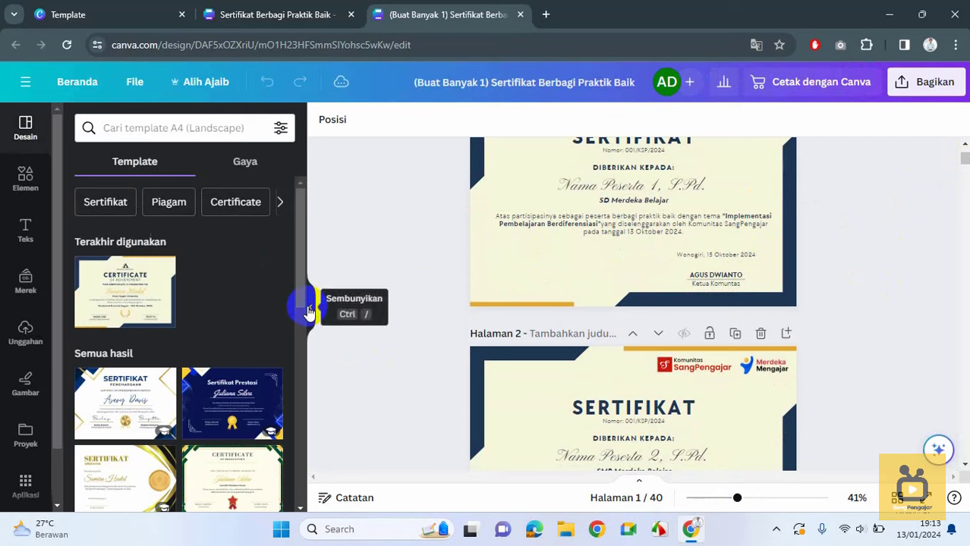
# - Hide the side panel, enlarge the page view to 57%, and examine the participant name and institution on the first seven certificates
pyautogui.click(309, 308)
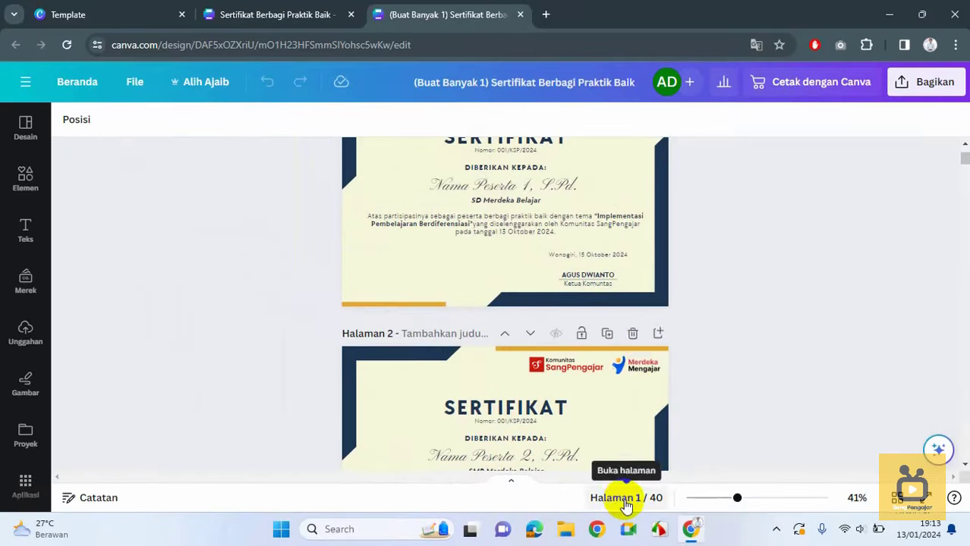
pyautogui.scroll(3, 641, 332)
pyautogui.moveTo(737, 497); pyautogui.dragTo(751, 507)
pyautogui.scroll(1, 827, 353)
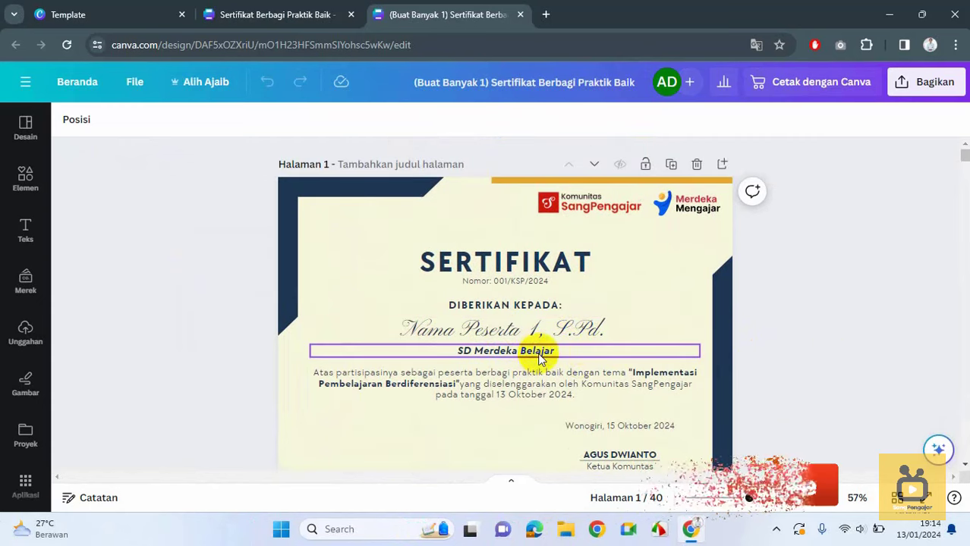
pyautogui.scroll(-6, 539, 357)
pyautogui.scroll(1, 512, 257)
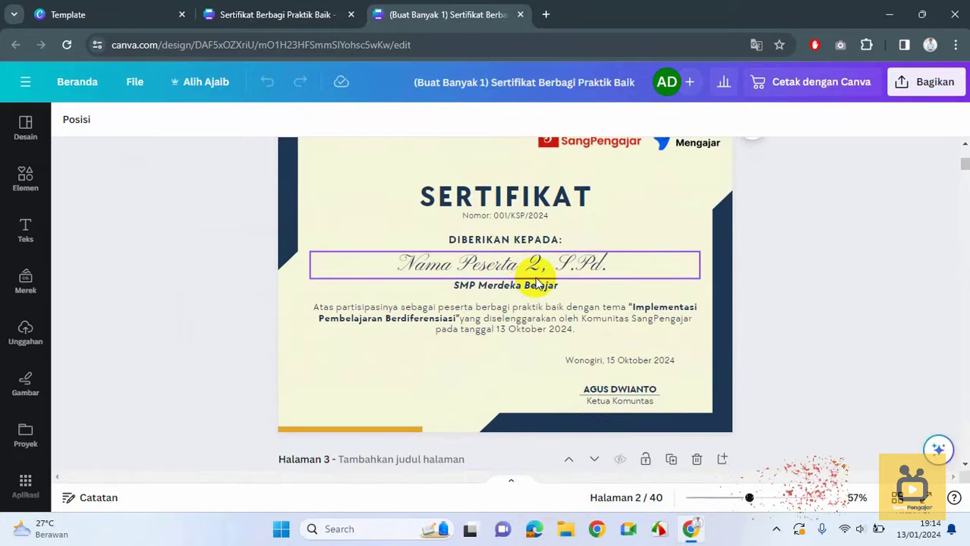
pyautogui.scroll(-4, 533, 296)
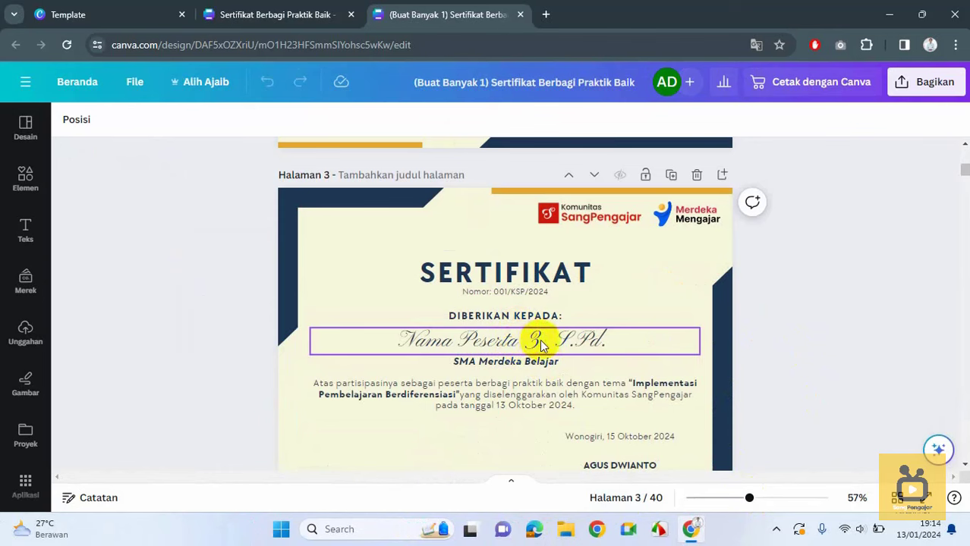
pyautogui.scroll(-5, 546, 372)
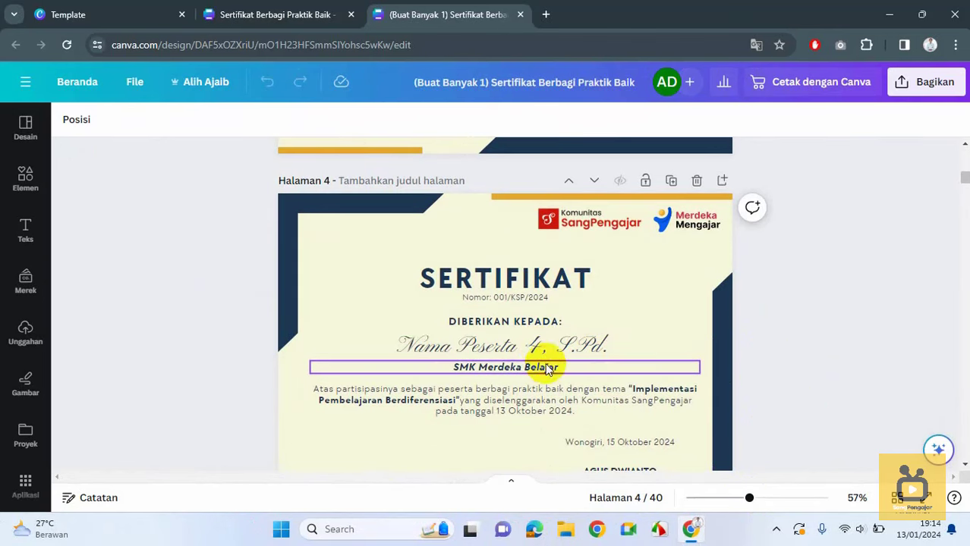
pyautogui.scroll(-6, 561, 375)
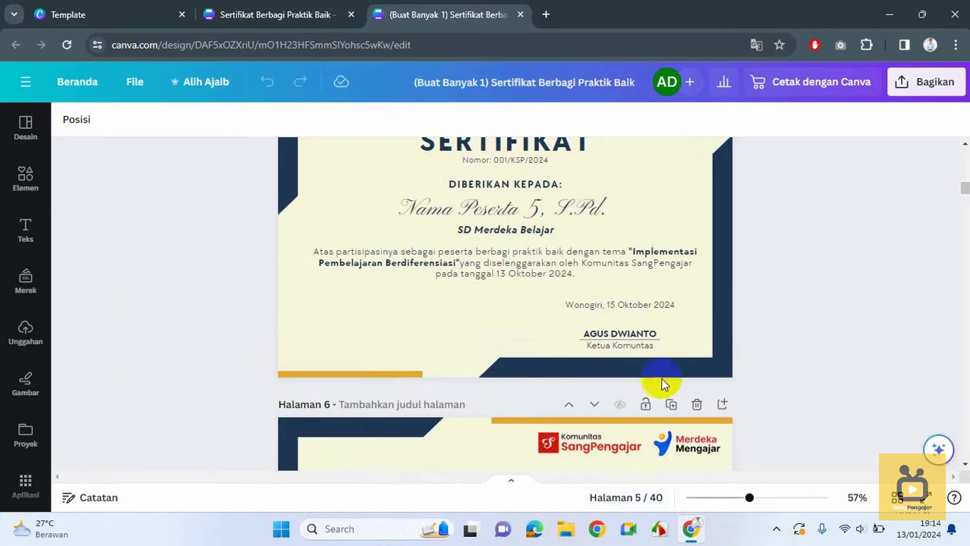
pyautogui.scroll(-5, 722, 375)
pyautogui.scroll(-8, 722, 376)
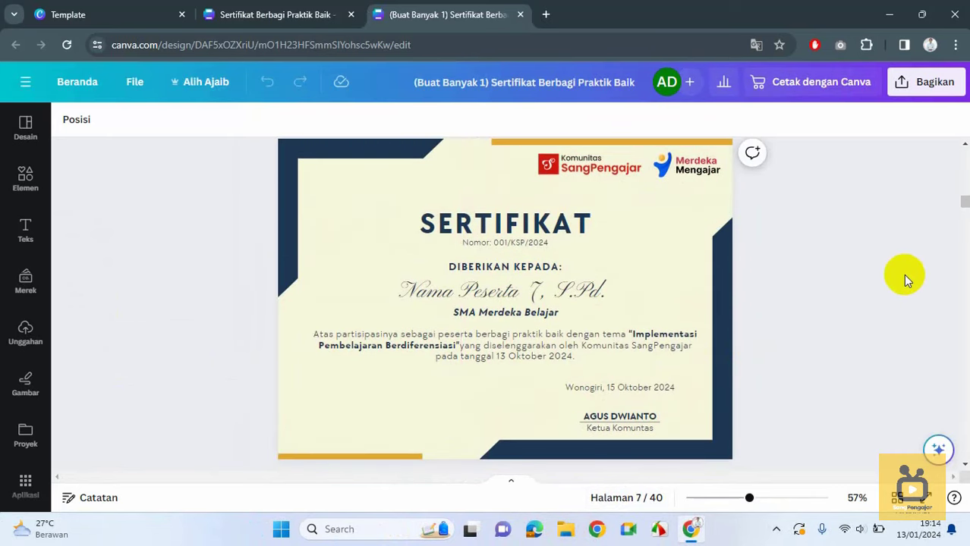
pyautogui.moveTo(964, 205); pyautogui.dragTo(962, 155)
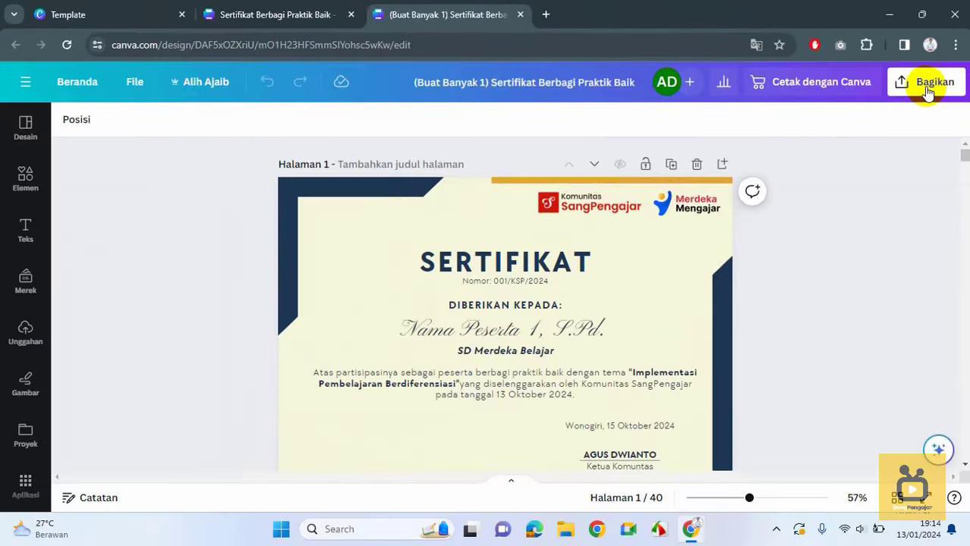
# - Download all 40 certificate pages as PNG, restarting the download from the fallback link
pyautogui.click(929, 85)
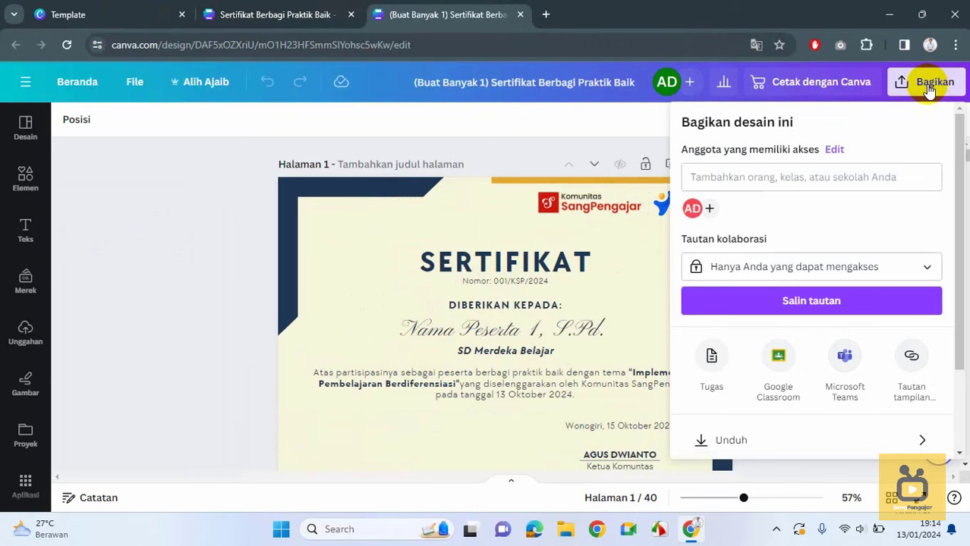
pyautogui.moveTo(958, 135); pyautogui.dragTo(955, 210)
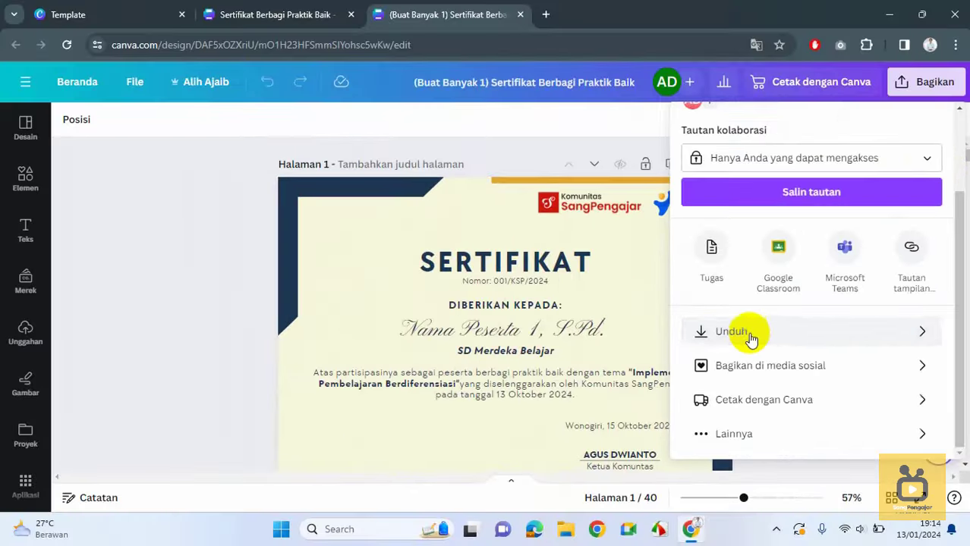
pyautogui.click(747, 338)
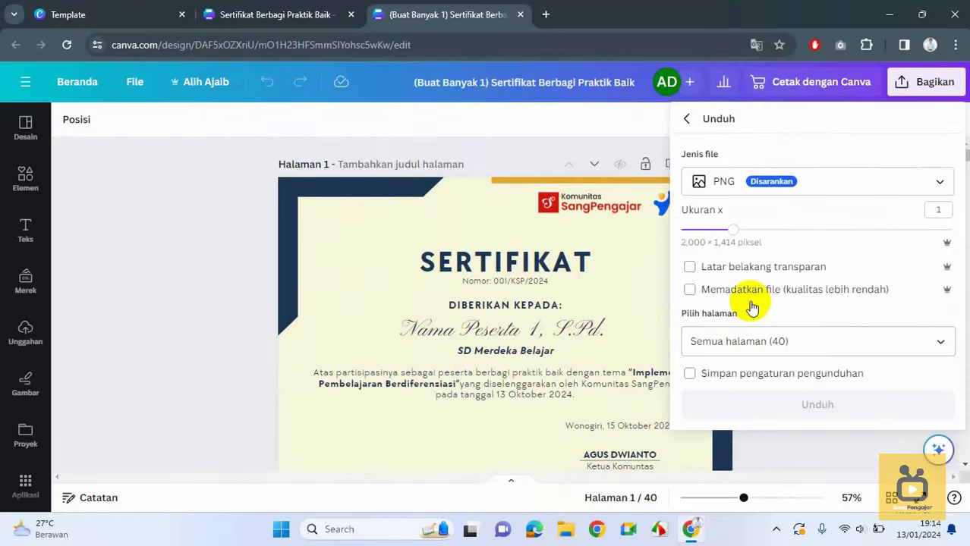
pyautogui.click(934, 185)
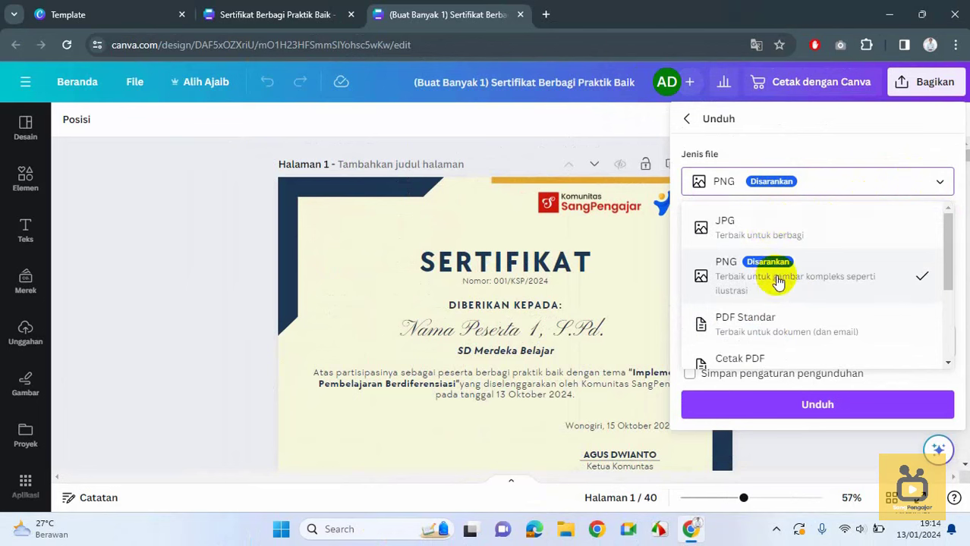
pyautogui.click(836, 277)
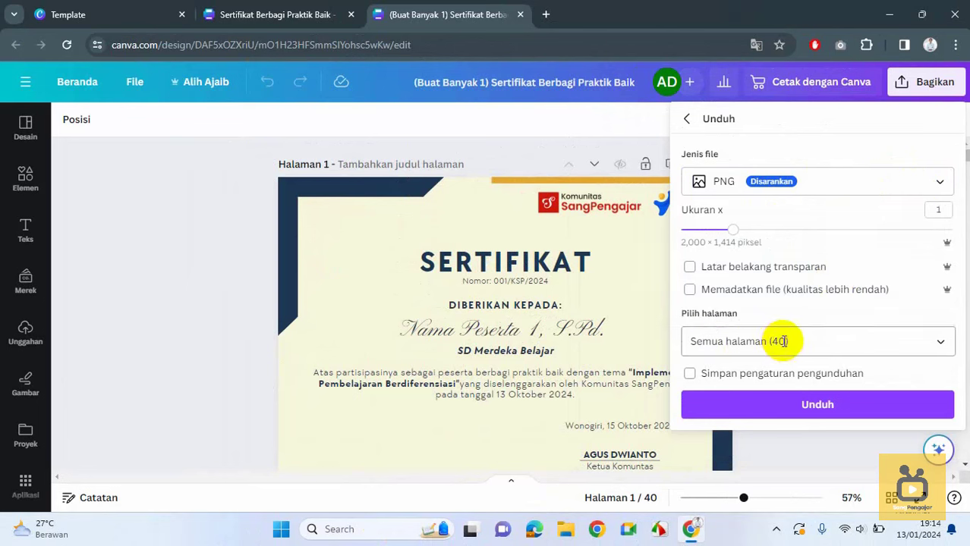
pyautogui.click(805, 407)
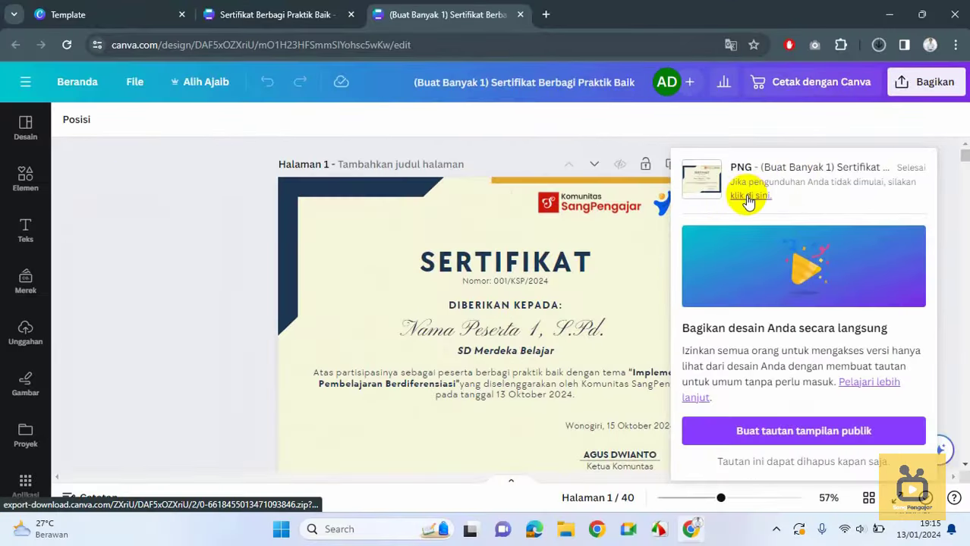
pyautogui.click(748, 198)
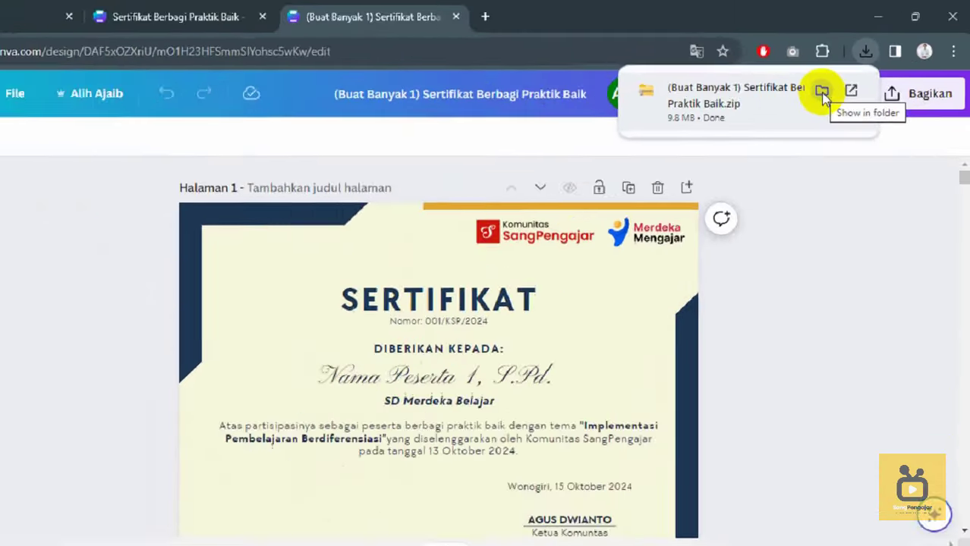
# - Show the downloaded certificate ZIP in its folder and extract it with WinRAR into a folder of the same name
pyautogui.click(840, 80)
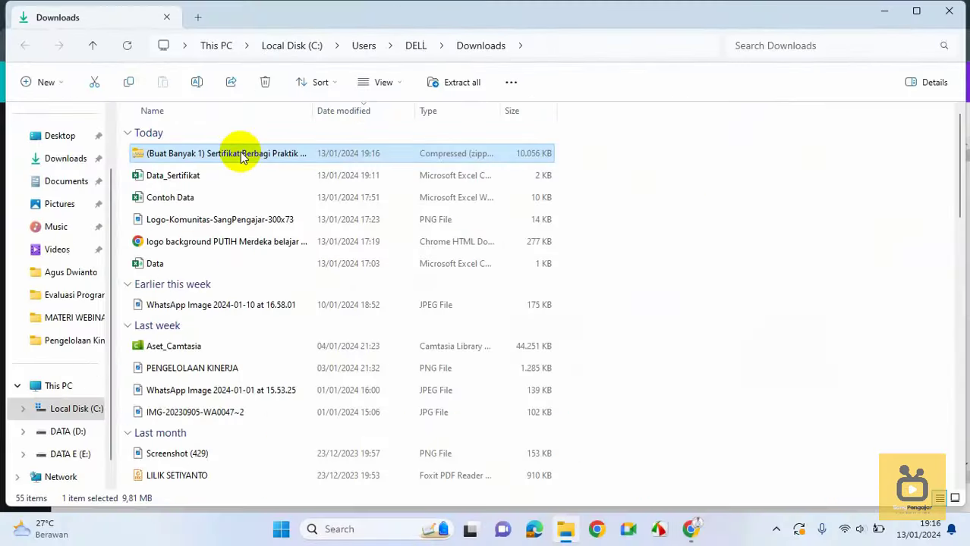
pyautogui.rightClick(241, 153)
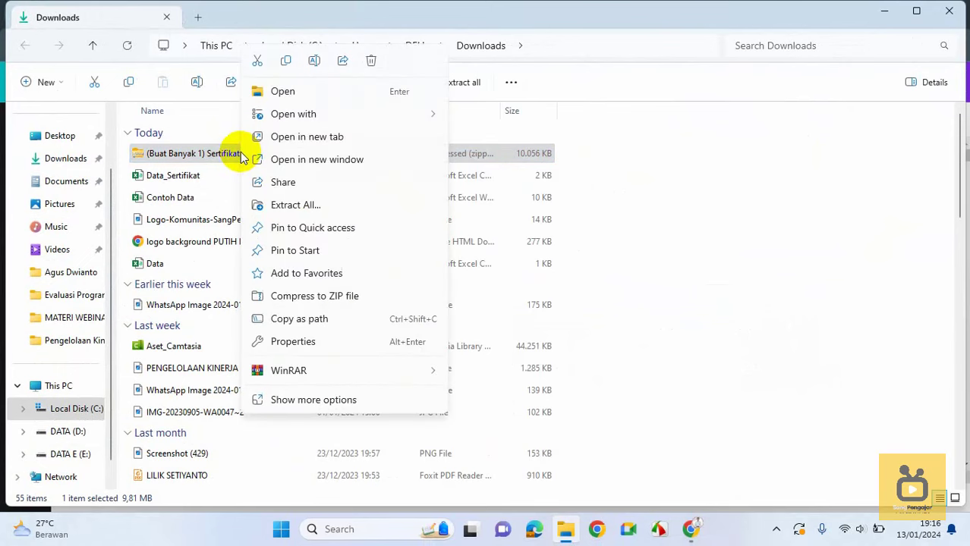
pyautogui.moveTo(334, 375)
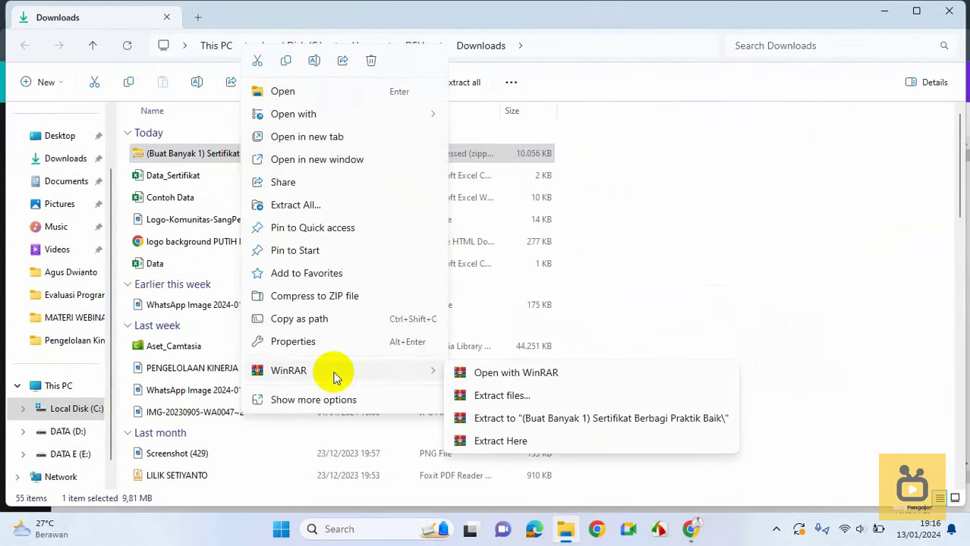
pyautogui.press('Escape')
pyautogui.press('Escape')
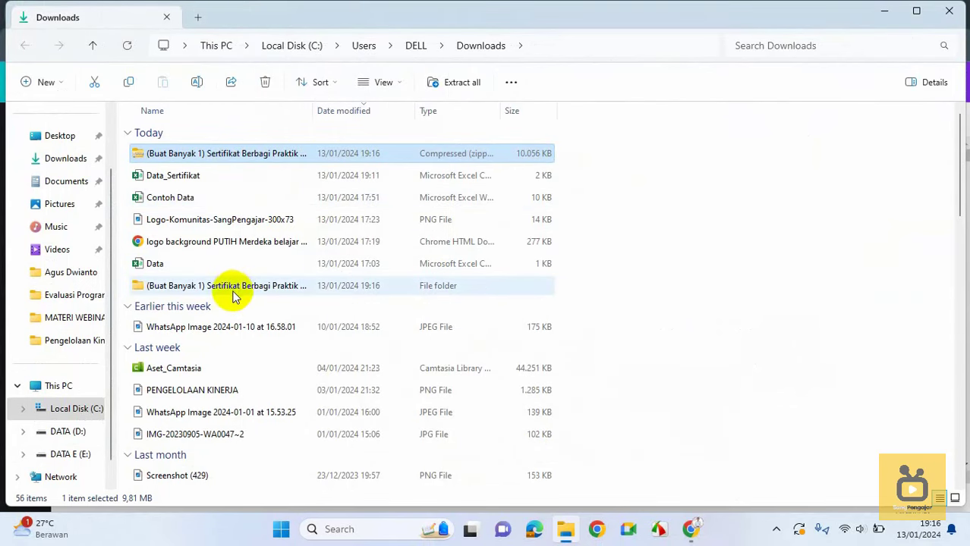
# - Open the extracted certificate folder and display its PNG files as extra large thumbnails
pyautogui.doubleClick(212, 286)
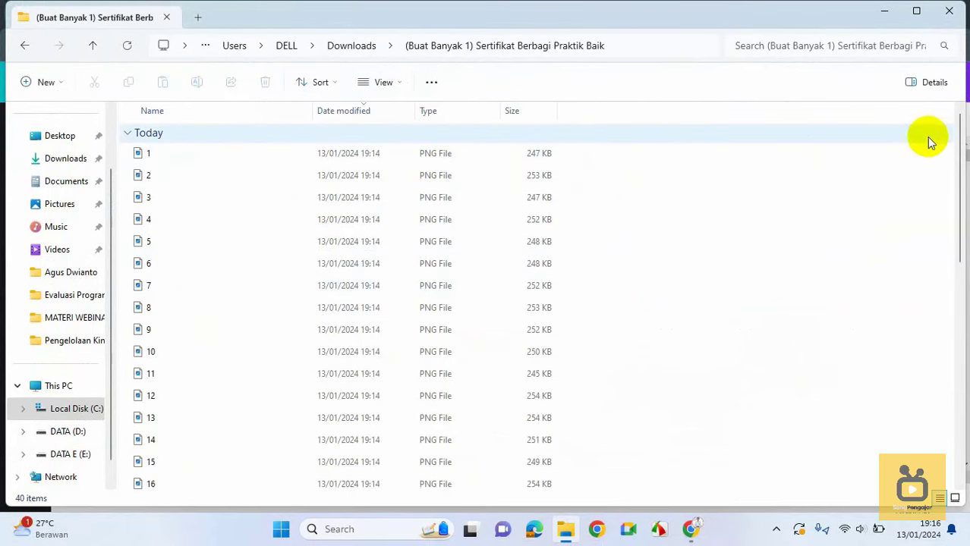
pyautogui.rightClick(747, 172)
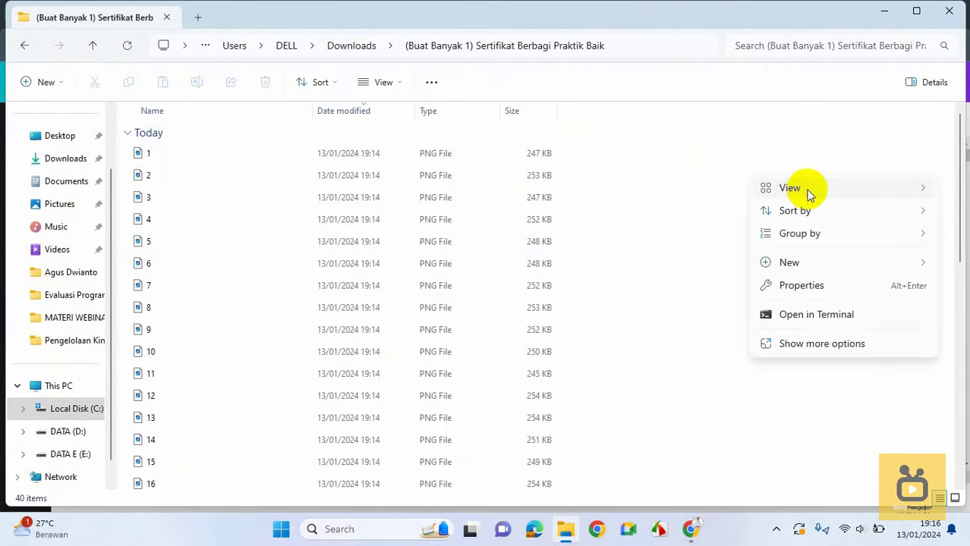
pyautogui.moveTo(772, 188)
pyautogui.click(663, 211)
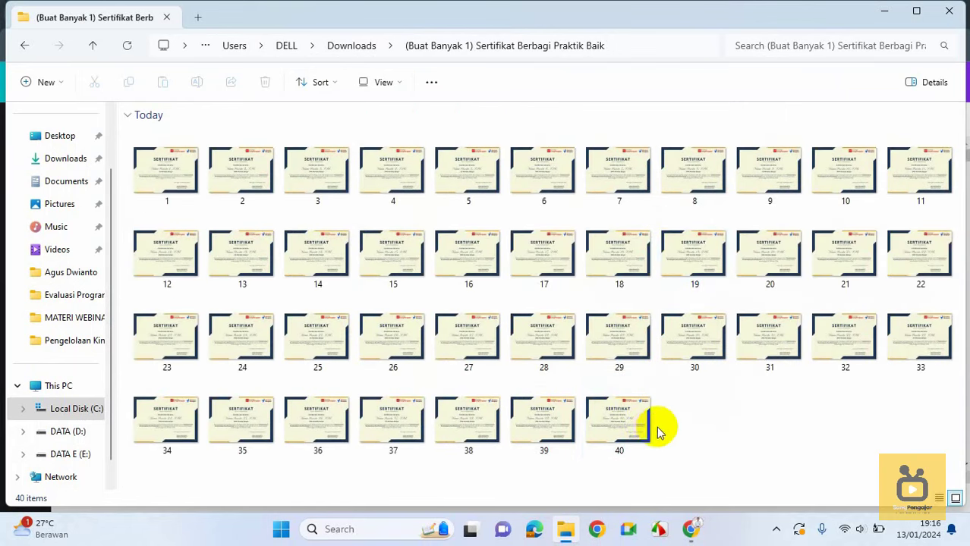
pyautogui.rightClick(698, 430)
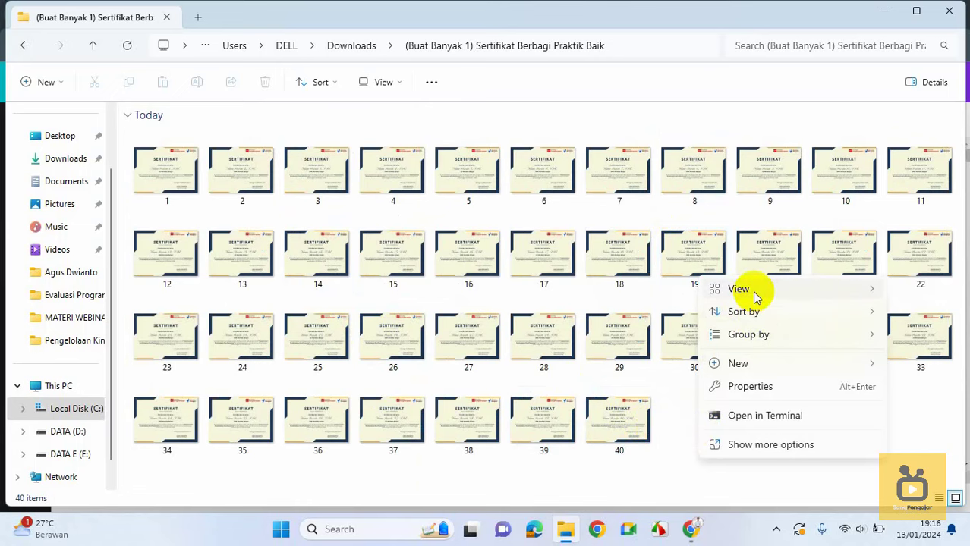
pyautogui.moveTo(754, 293)
pyautogui.click(619, 50)
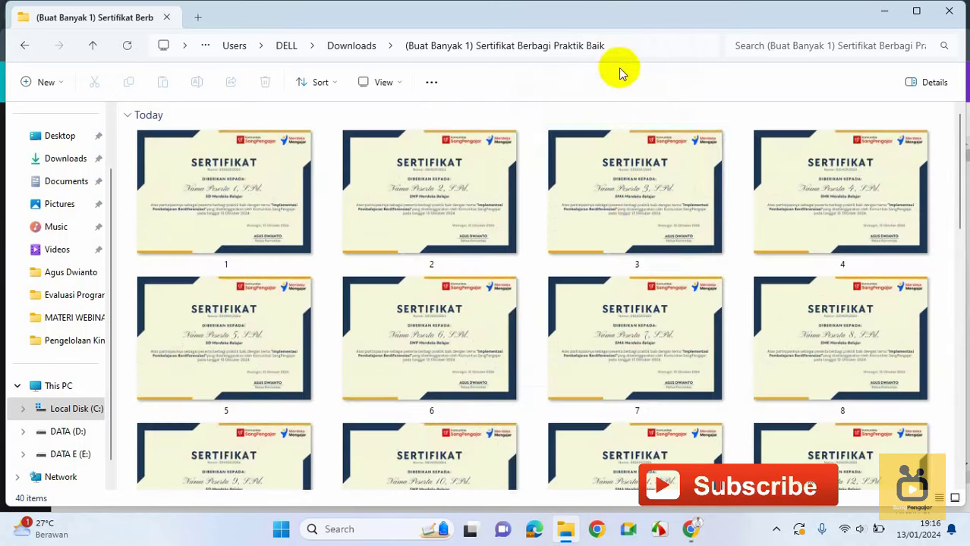
pyautogui.moveTo(956, 155)
pyautogui.mouseDown()
pyautogui.moveTo(954, 442)
pyautogui.moveTo(952, 147)
pyautogui.mouseUp()
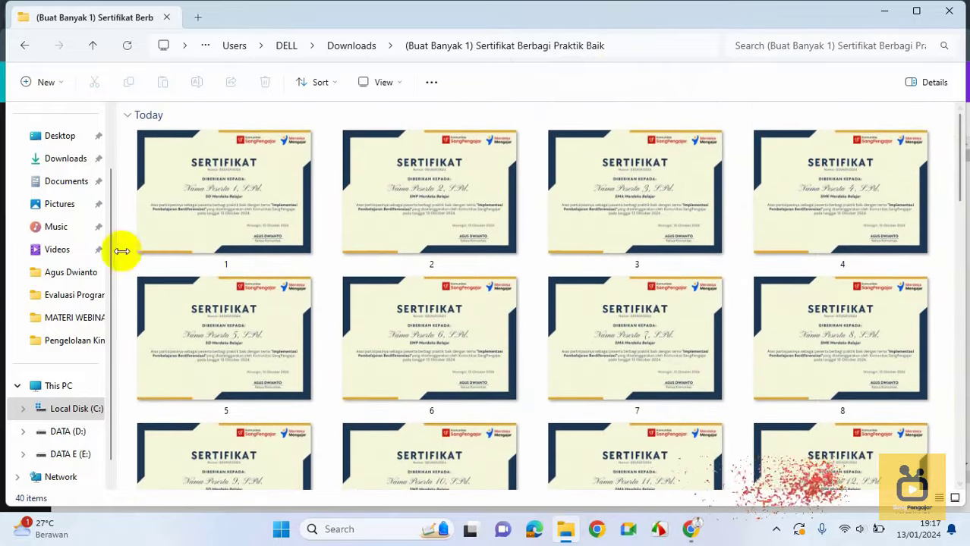
# - Open certificate image 1 in the image viewer and page through the images up to 36.png to check each participant's details
pyautogui.click(188, 186)
pyautogui.doubleClick(189, 186)
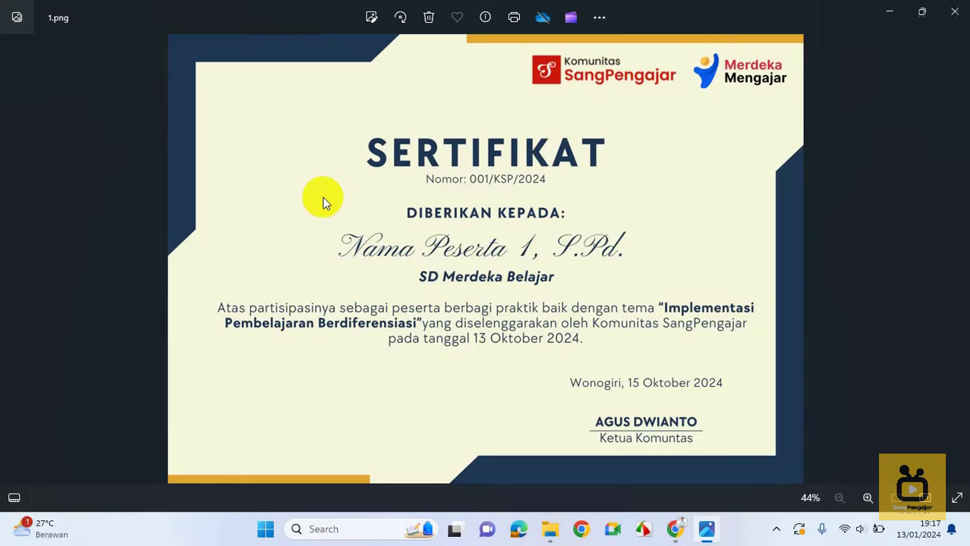
pyautogui.click(13, 260)
pyautogui.click(13, 260)
pyautogui.click(13, 259)
pyautogui.click(13, 259)
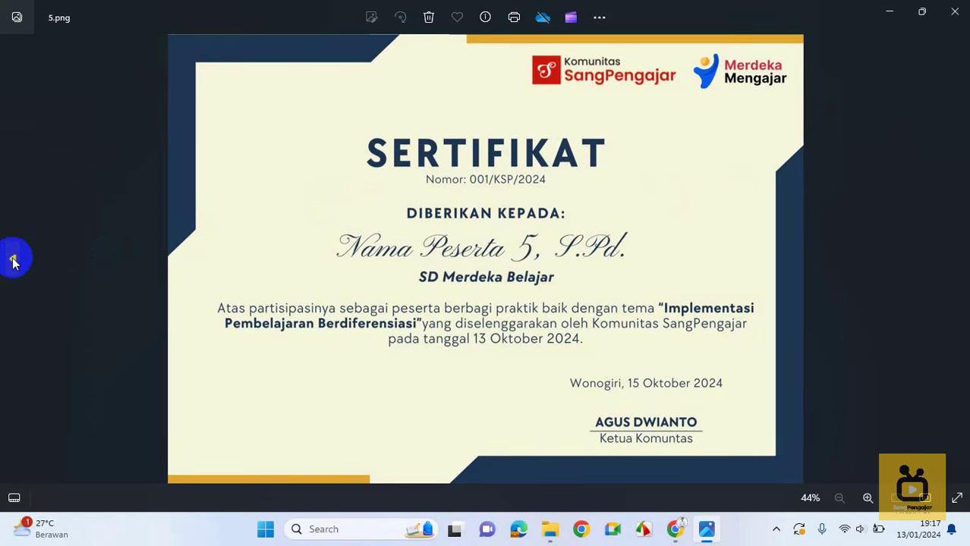
pyautogui.click(13, 259)
pyautogui.click(13, 259)
pyautogui.click(13, 260)
pyautogui.click(13, 259)
pyautogui.click(13, 259)
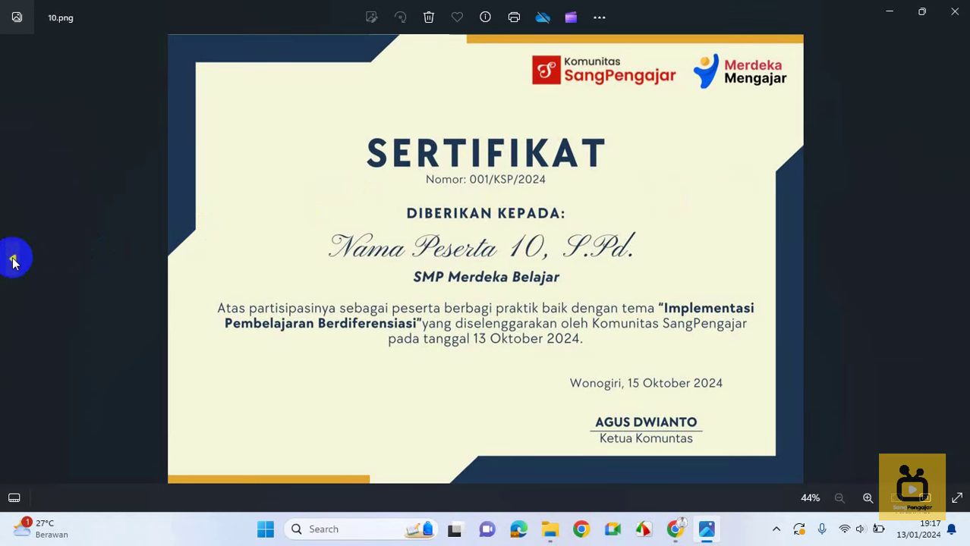
pyautogui.click(13, 259)
pyautogui.click(13, 259)
pyautogui.click(12, 259)
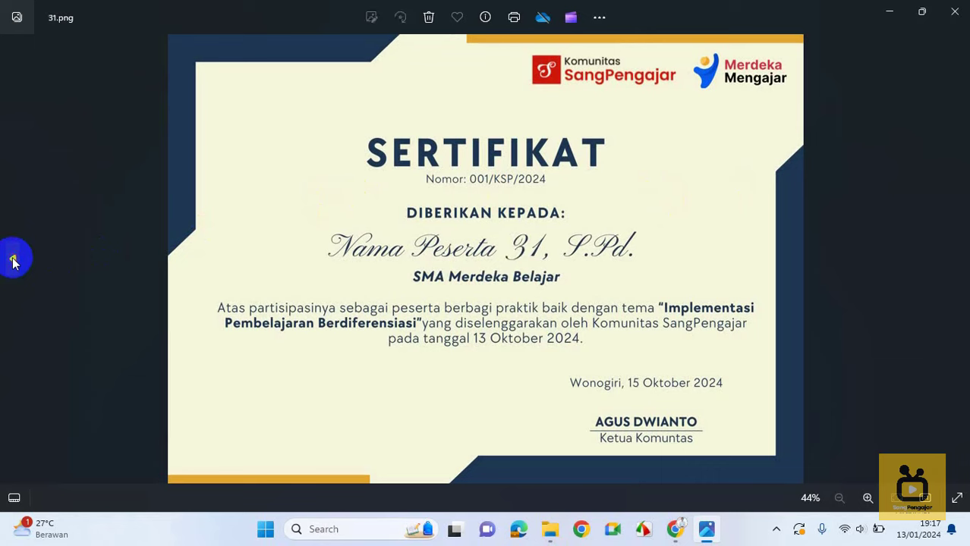
pyautogui.click(12, 259)
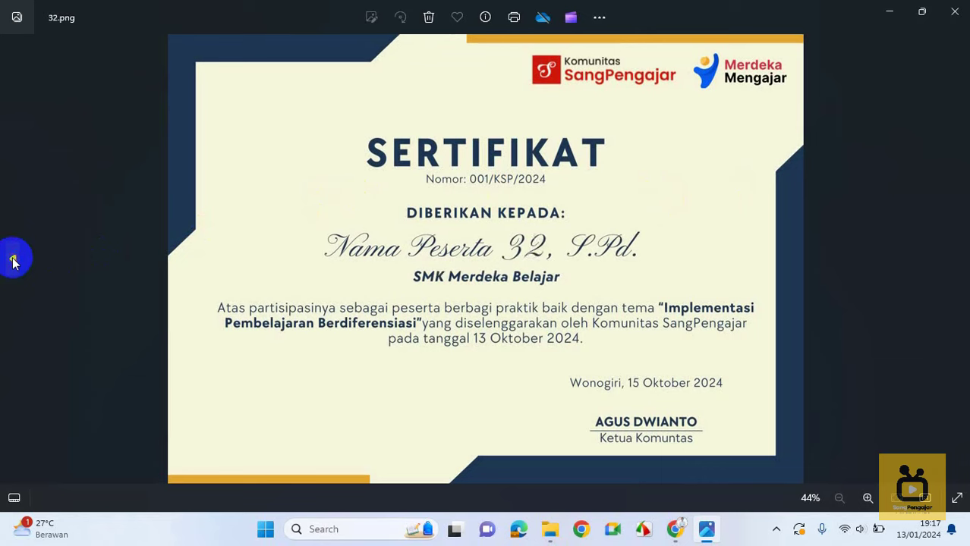
pyautogui.click(13, 260)
pyautogui.click(13, 260)
pyautogui.click(13, 260)
pyautogui.click(13, 260)
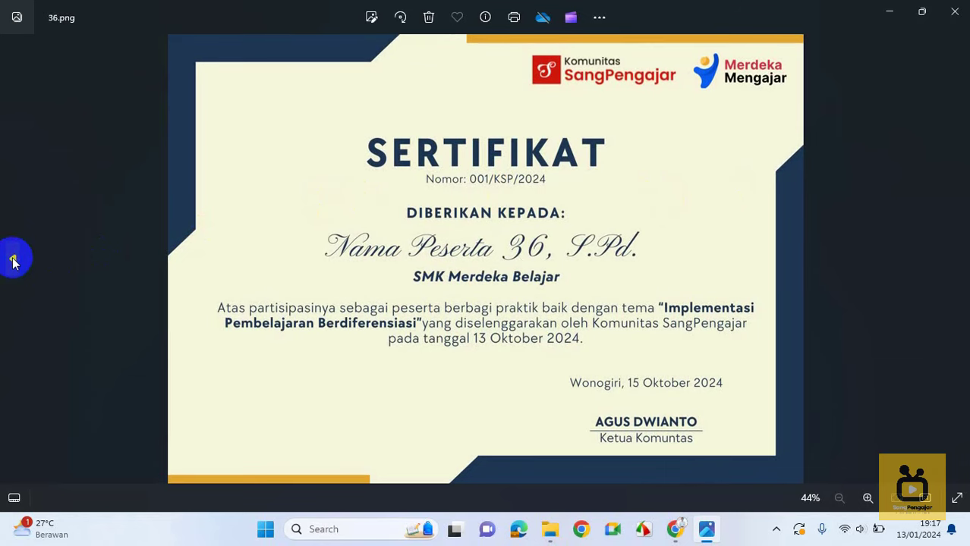
# - Close the image viewer and look through the certificate thumbnails in the extracted folder
pyautogui.click(954, 13)
pyautogui.scroll(-10, 657, 220)
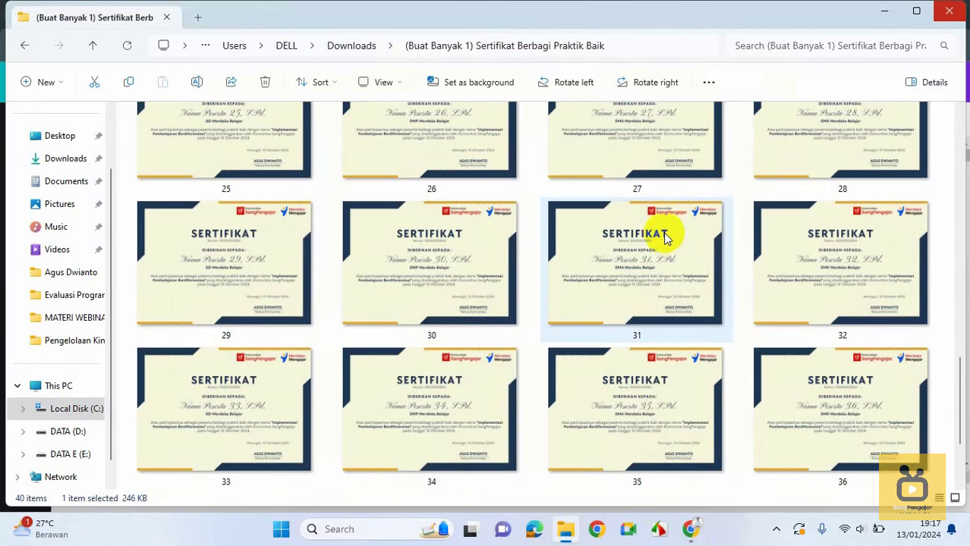
pyautogui.scroll(8, 660, 230)
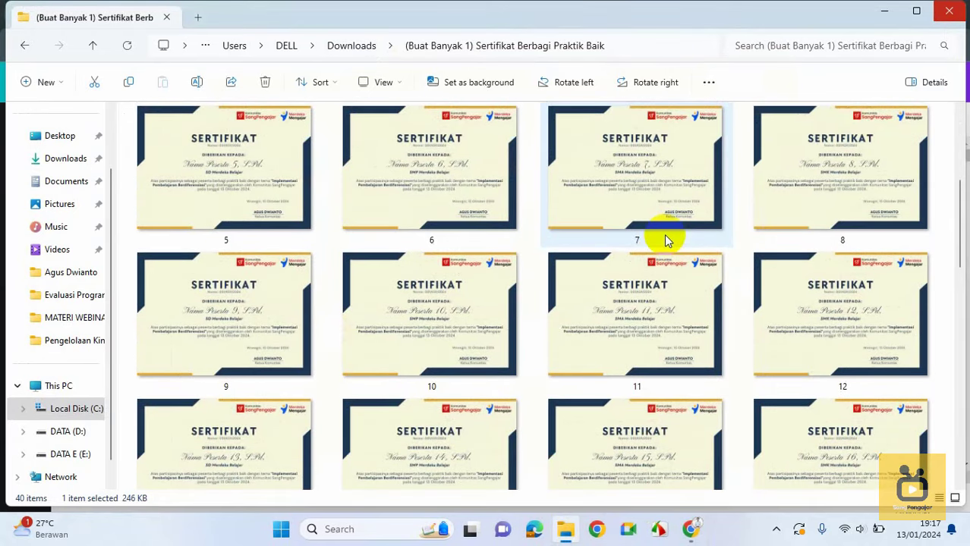
pyautogui.scroll(-6, 666, 240)
pyautogui.scroll(9, 665, 239)
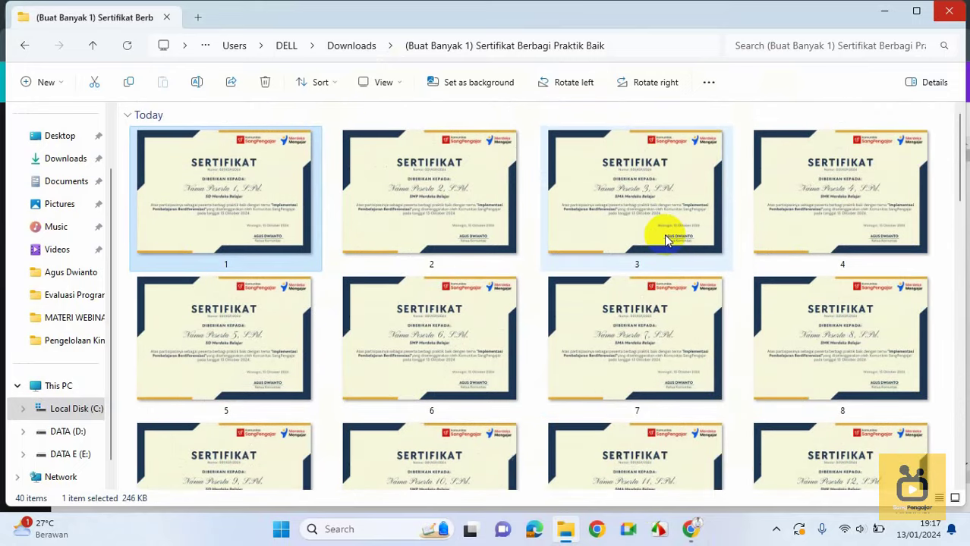